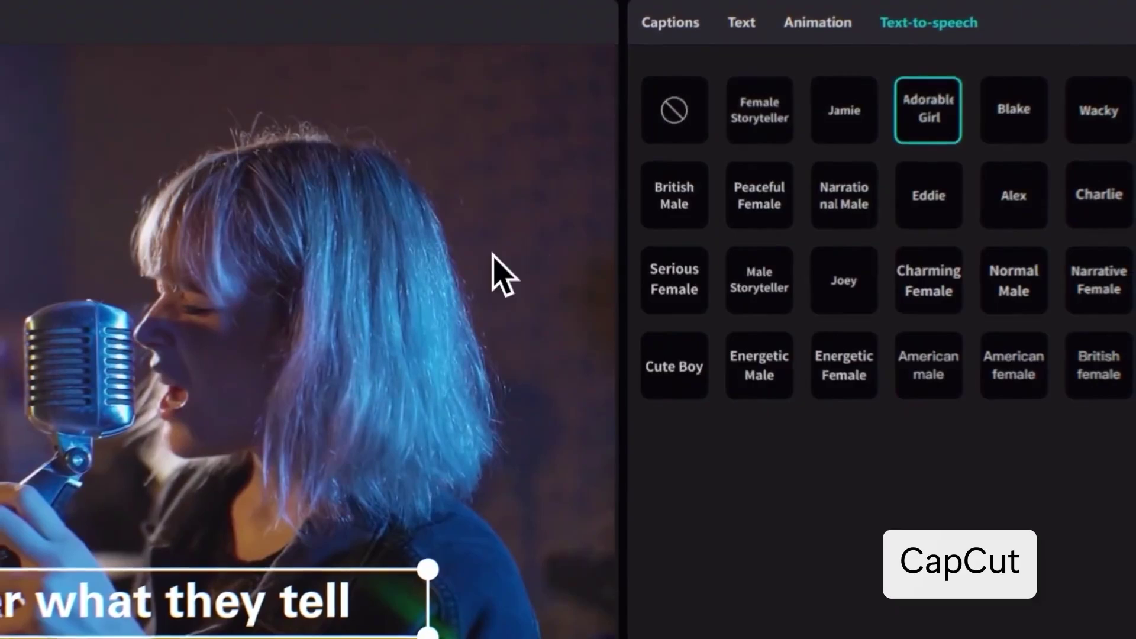
# - Isolate the walking cheetah on node 02 with a Magic Mask object stroke and track it
pyautogui.click(590, 296)
pyautogui.click(646, 294)
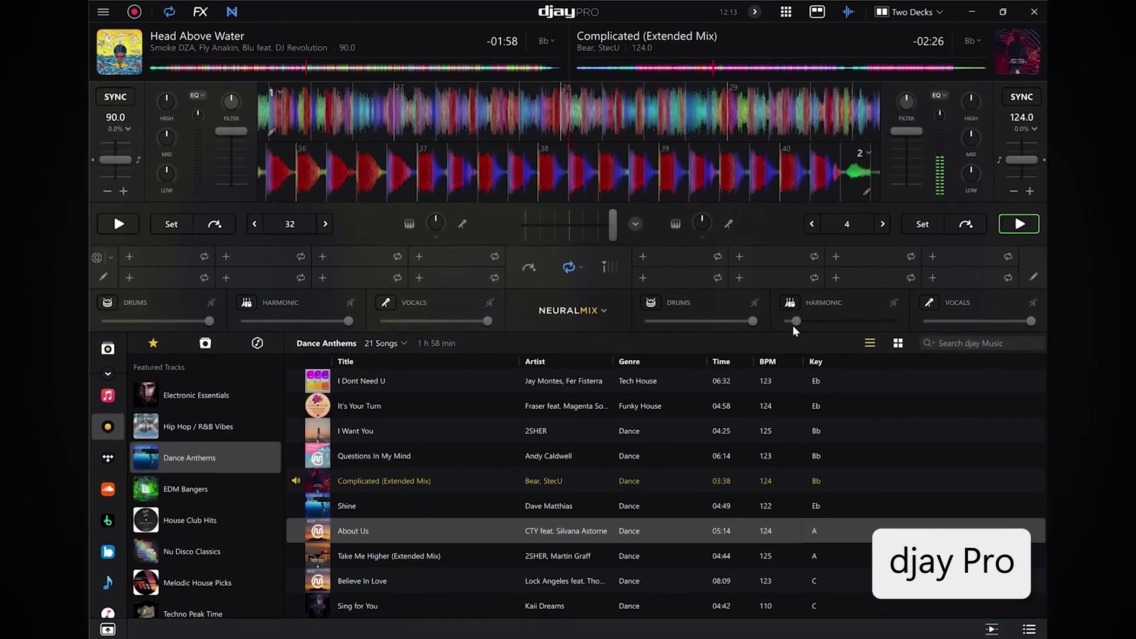
pyautogui.moveTo(793, 325); pyautogui.dragTo(678, 318)
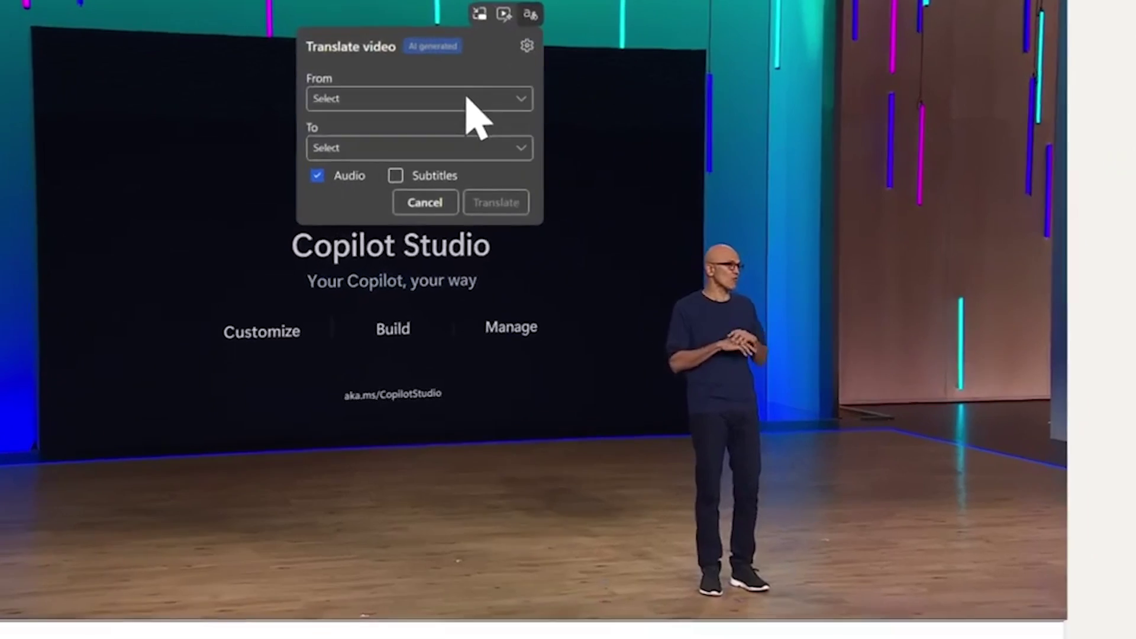
# - Translate the Ignite Day 1 Keynote video from English into the chosen target language
pyautogui.click(471, 101)
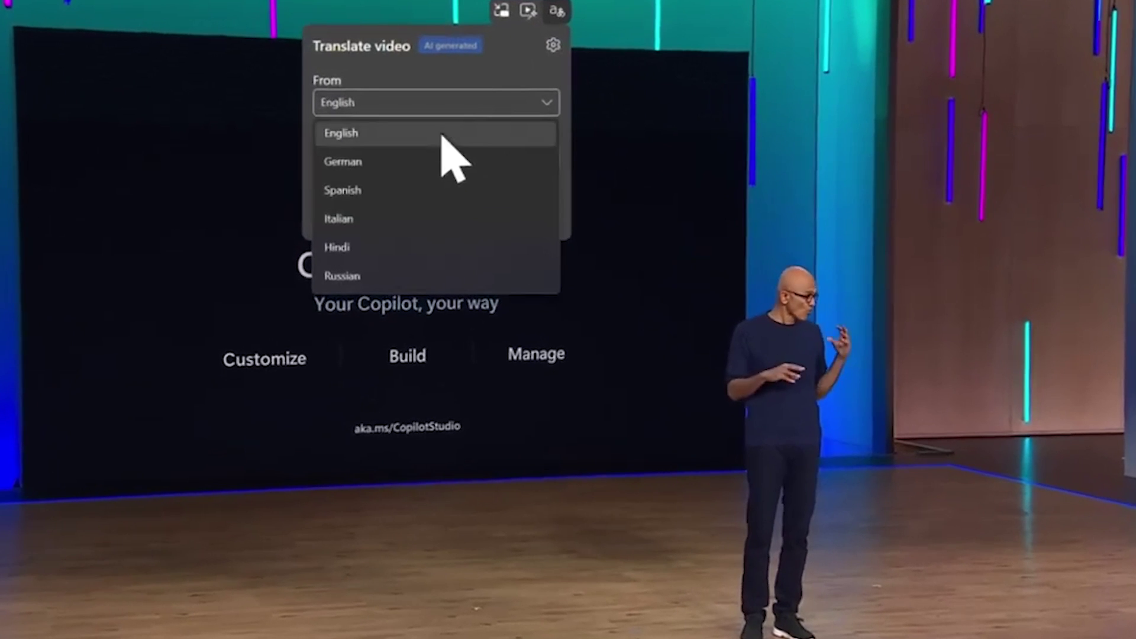
pyautogui.click(442, 135)
pyautogui.click(487, 156)
pyautogui.click(500, 218)
pyautogui.click(520, 216)
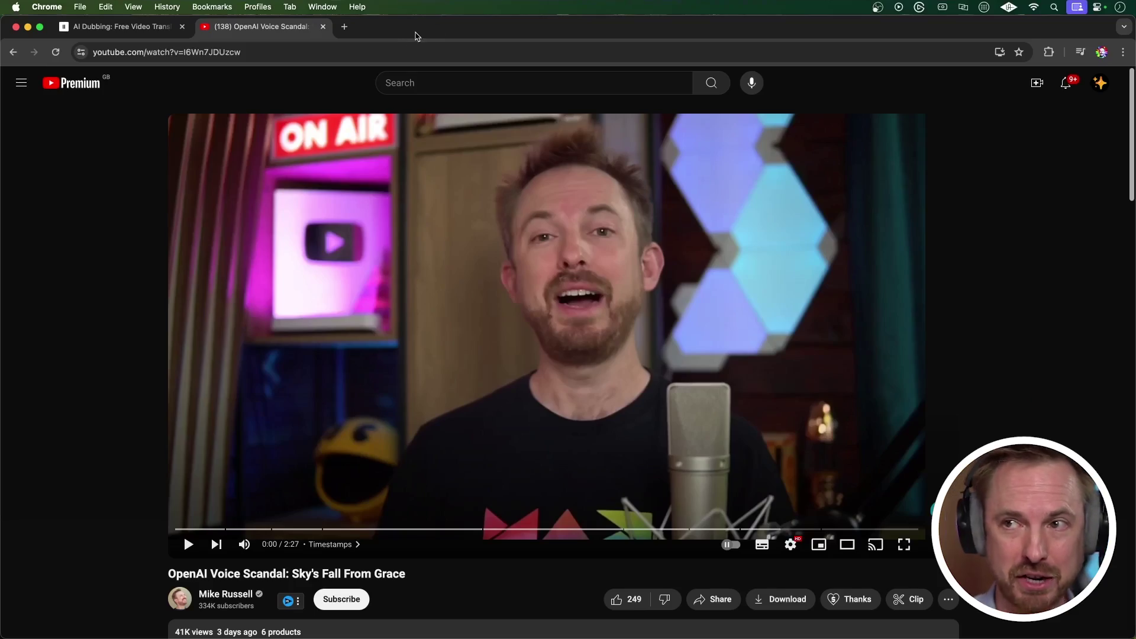
# - Copy the OpenAI Voice Scandal video URL and return to the ElevenLabs AI Dubbing tab
pyautogui.click(378, 51)
pyautogui.press('super+c')
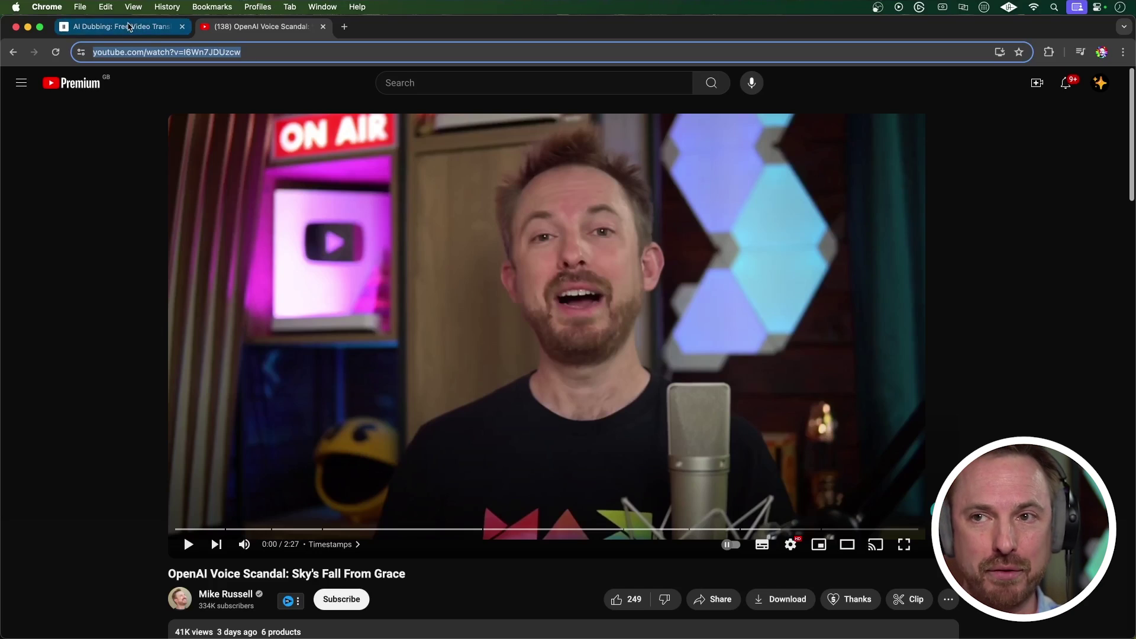
pyautogui.click(130, 28)
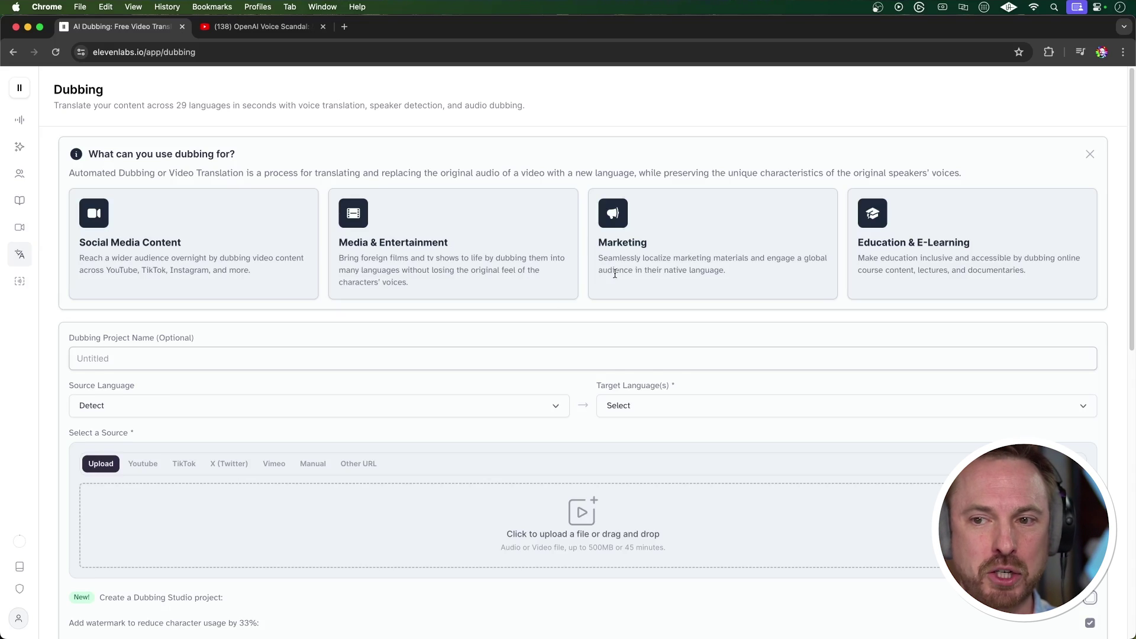
# - Name the dubbing project 'OpenAI Voice' with English as source and French as target language
pyautogui.click(224, 360)
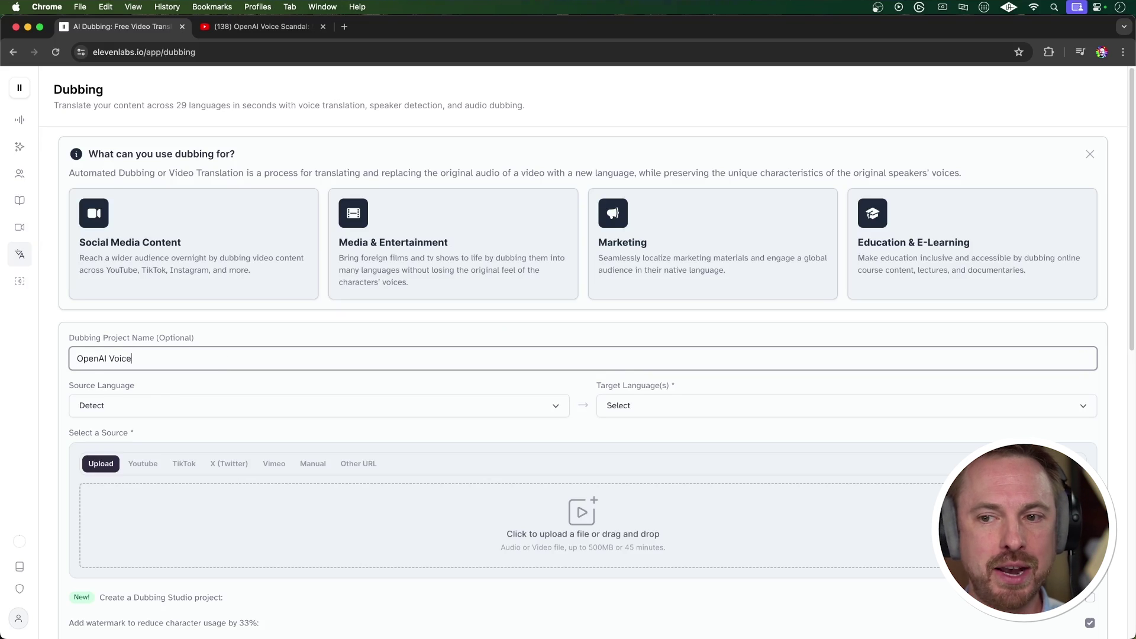
pyautogui.click(129, 406)
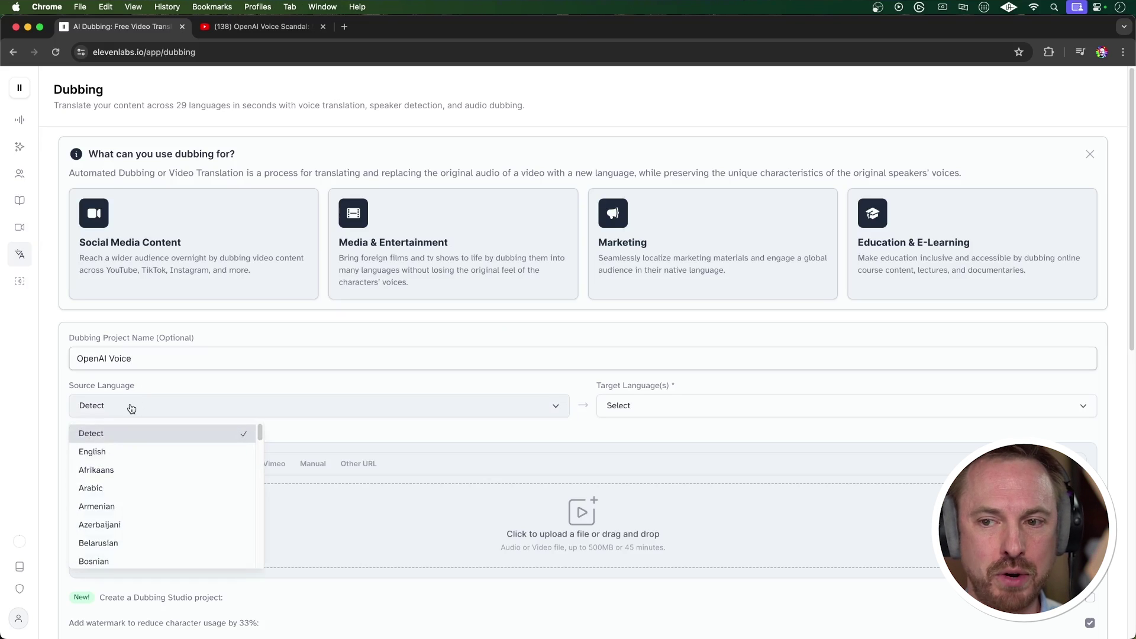
pyautogui.click(117, 453)
pyautogui.click(659, 416)
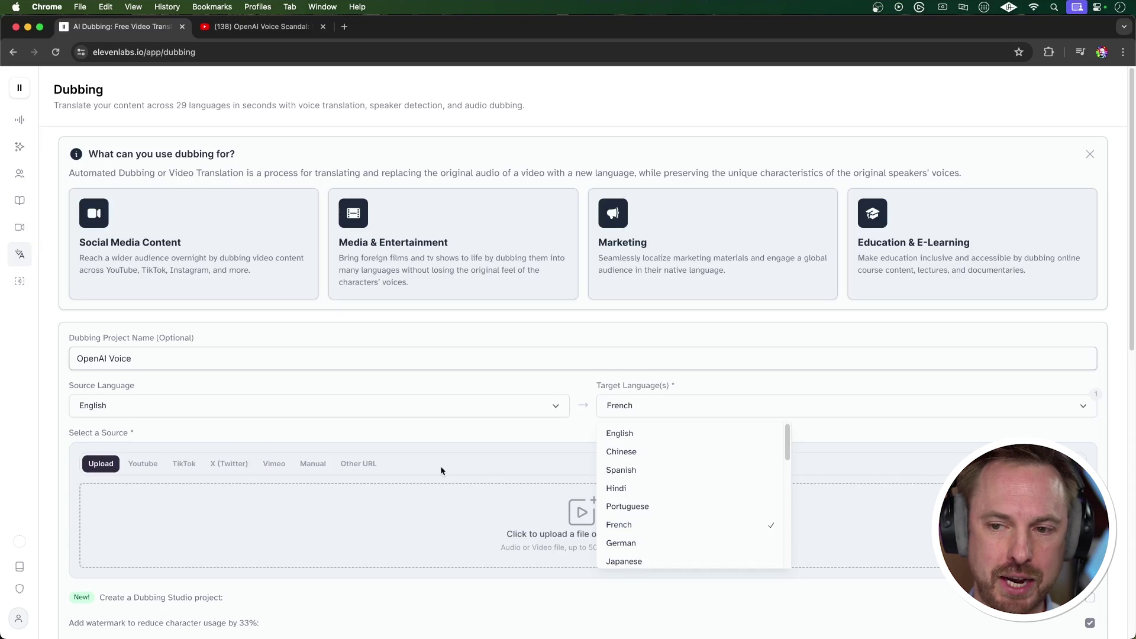
pyautogui.click(412, 433)
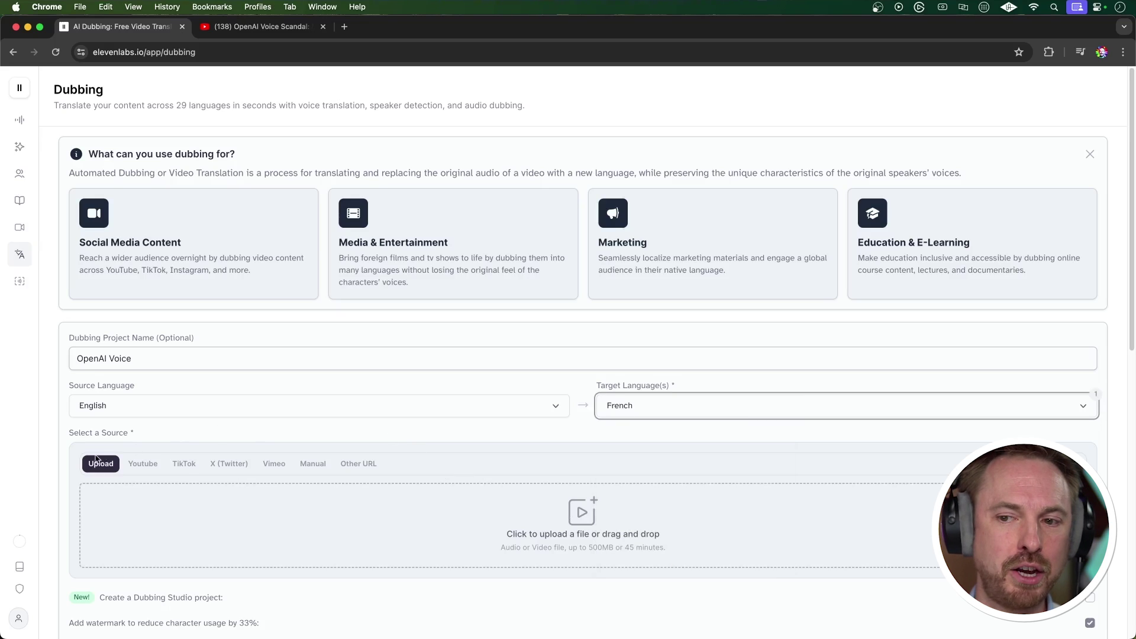
# - Use the copied YouTube video link as the dub's source video
pyautogui.click(133, 466)
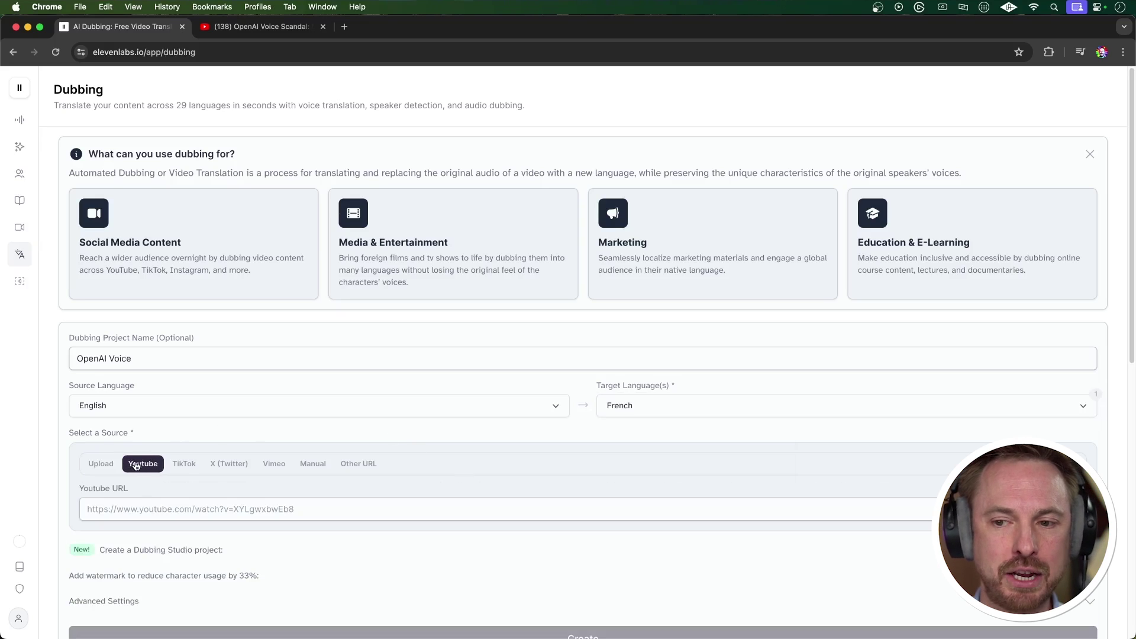
pyautogui.click(122, 508)
pyautogui.press('super+v')
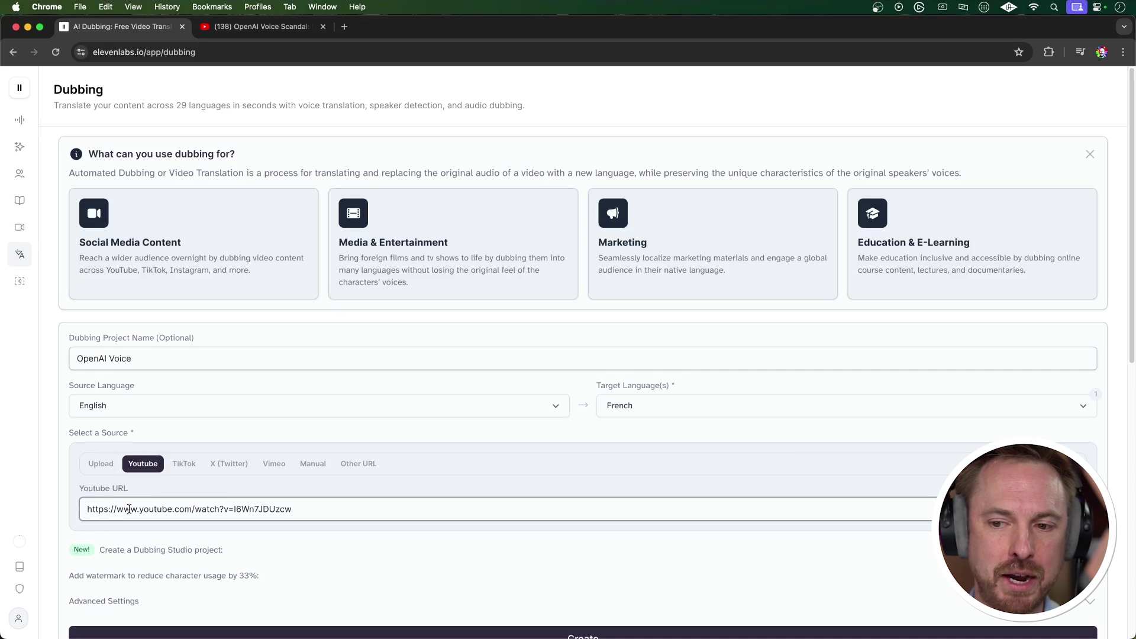
pyautogui.scroll(-2, 172, 524)
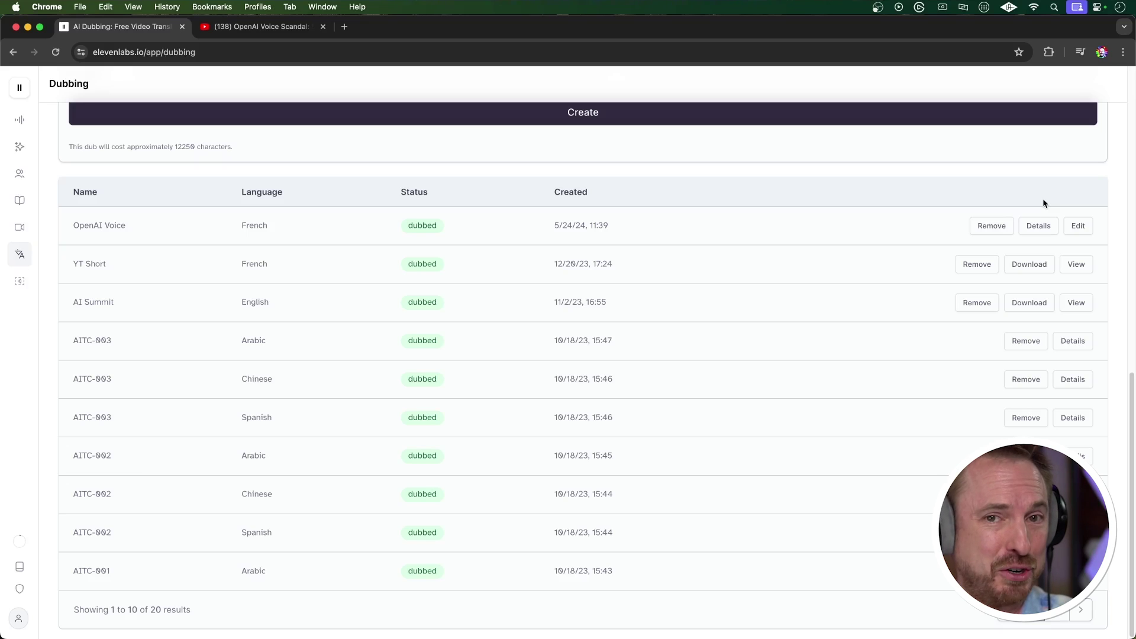
# - Open the OpenAI Voice dub in the studio, preview it, and show the French lines
pyautogui.click(1080, 226)
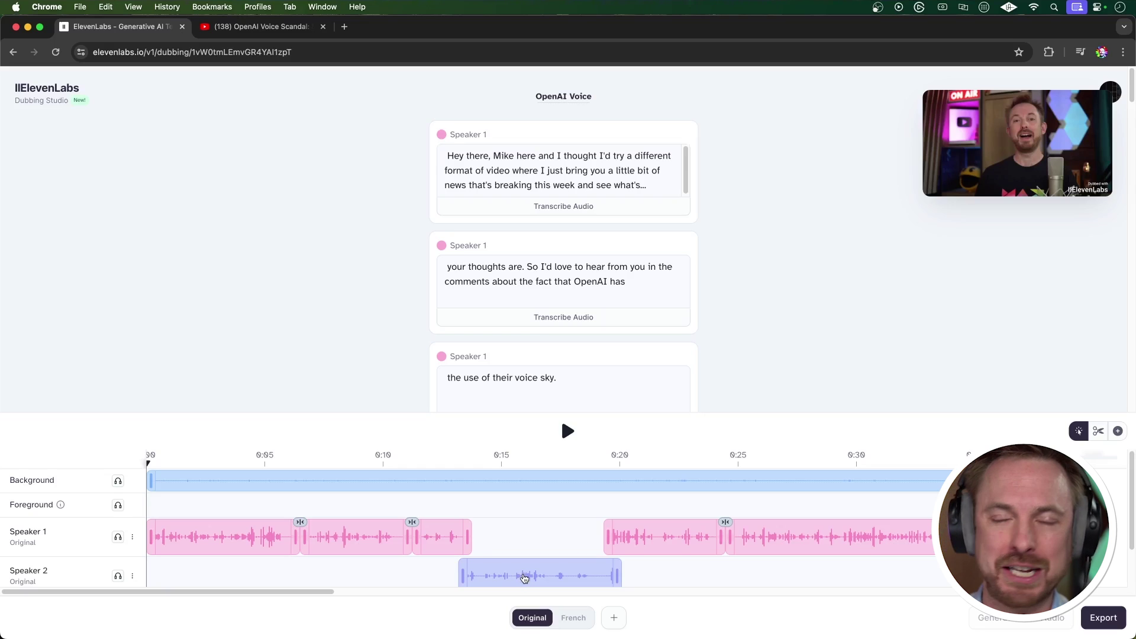
pyautogui.press('space')
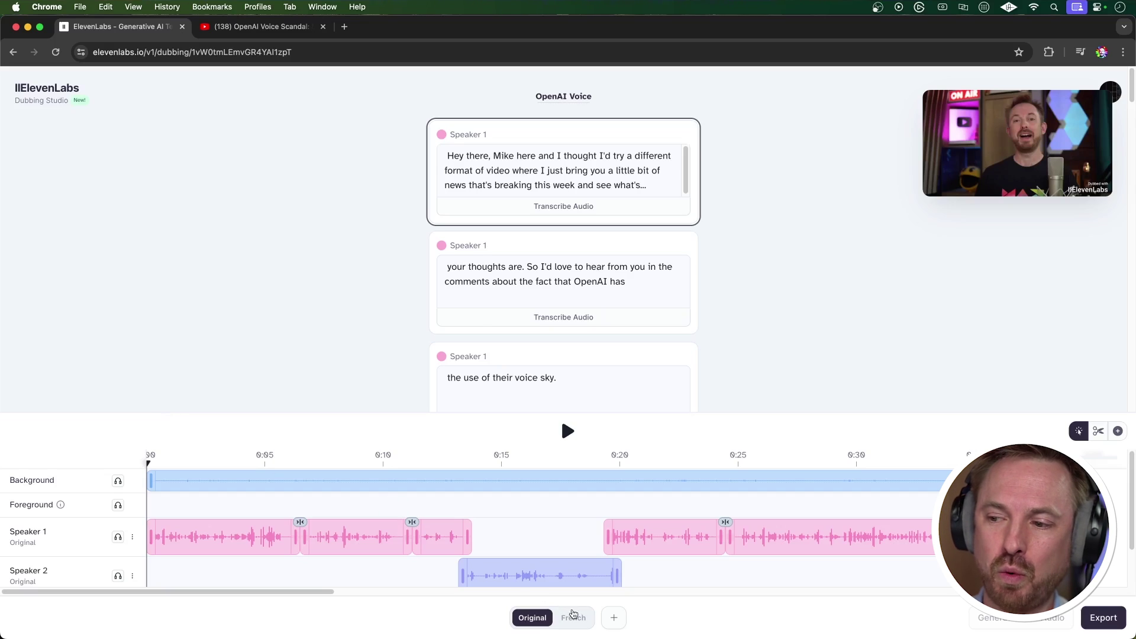
pyautogui.click(573, 617)
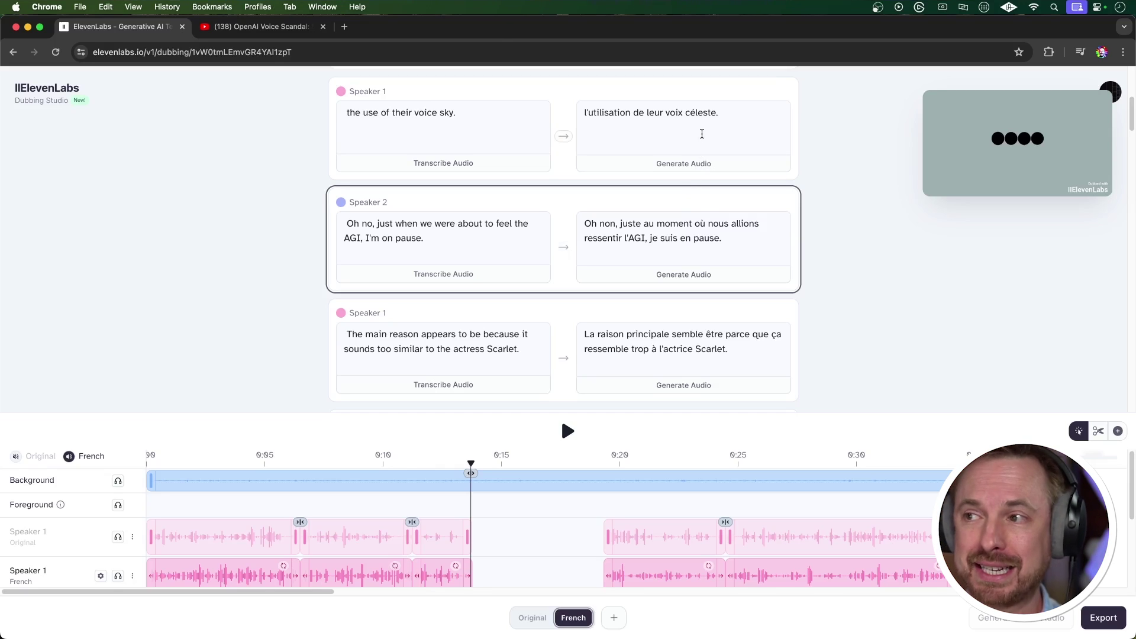
# - Replace 'céleste' with 'Sky' in the French translation and play it back to check
pyautogui.scroll(-1, 702, 133)
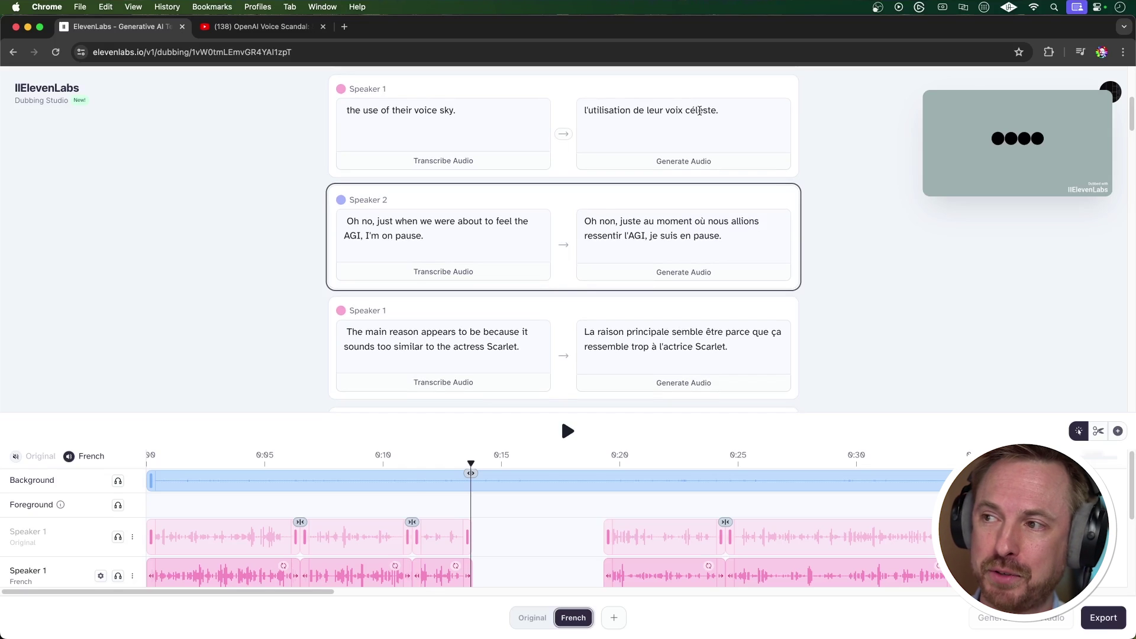
pyautogui.doubleClick(699, 111)
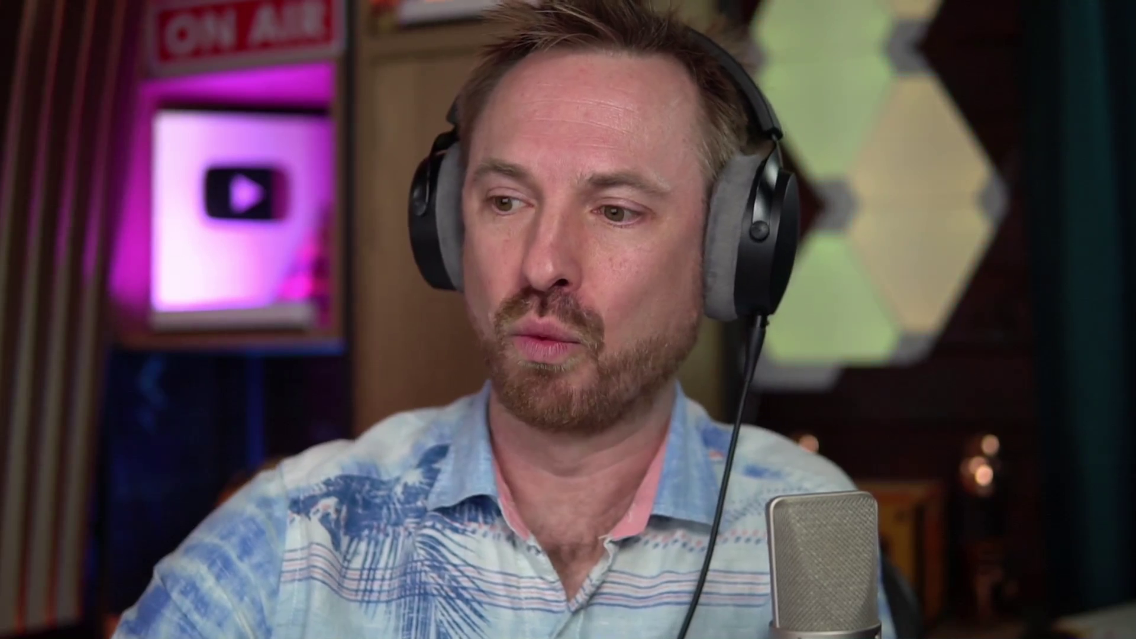
pyautogui.click(569, 432)
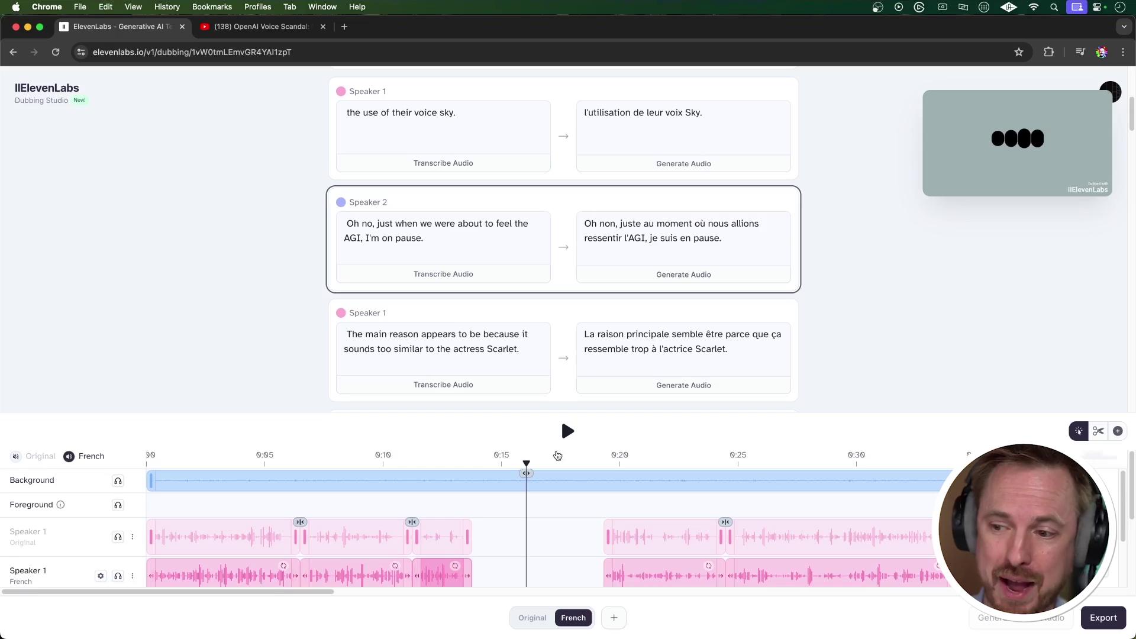
# - Trim the start of Speaker 2's French clip and replay from about 0:13
pyautogui.scroll(-4, 544, 522)
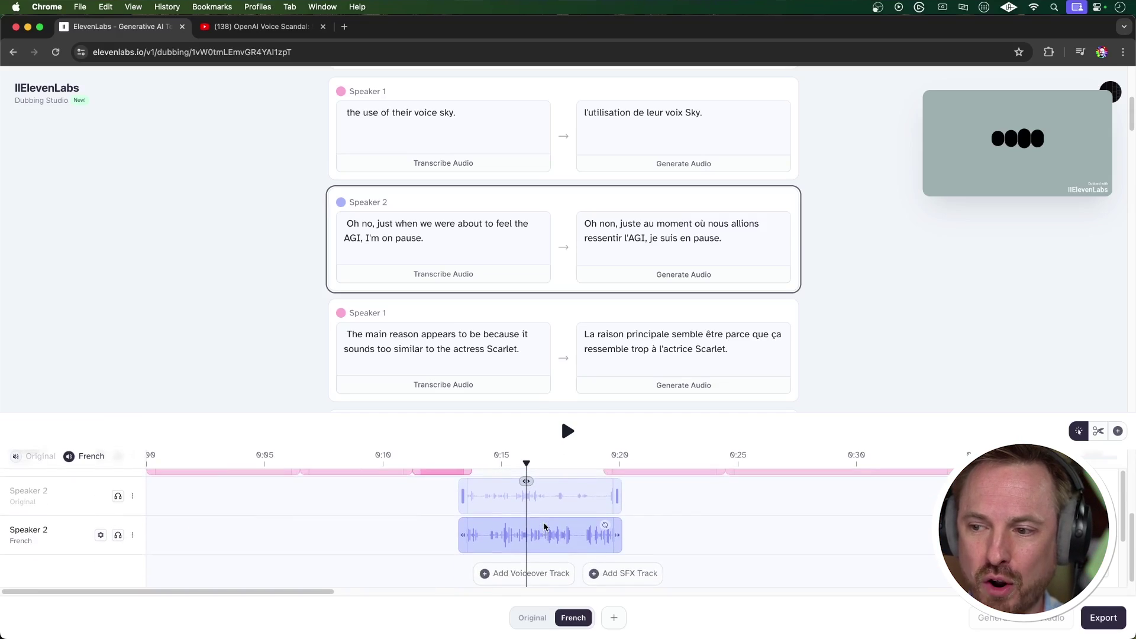
pyautogui.scroll(2, 544, 526)
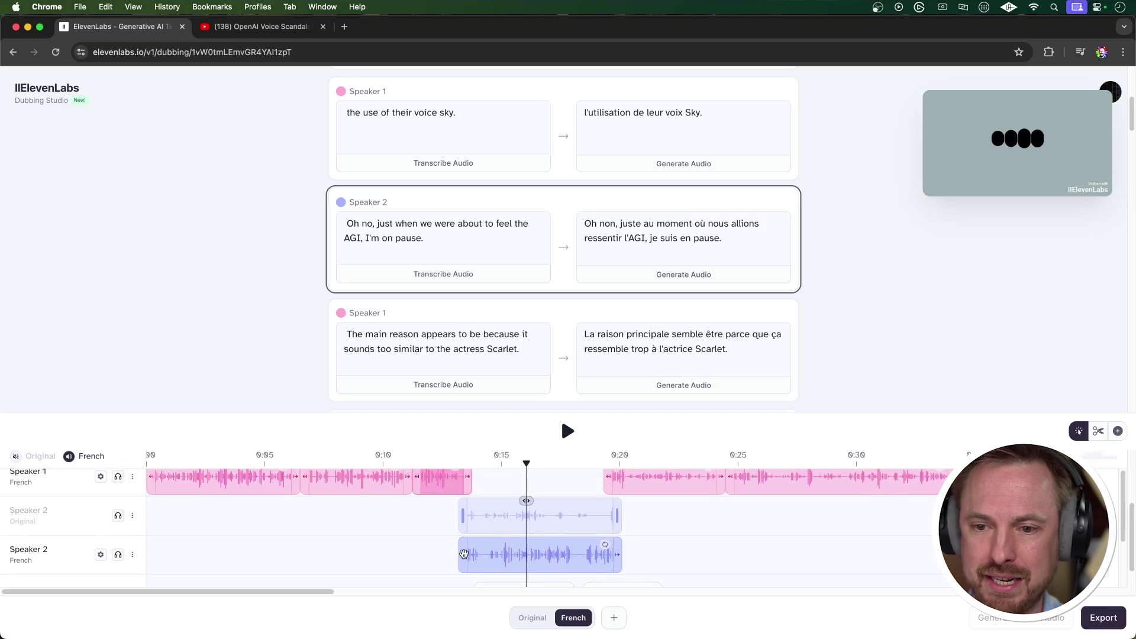
pyautogui.moveTo(463, 558); pyautogui.dragTo(467, 561)
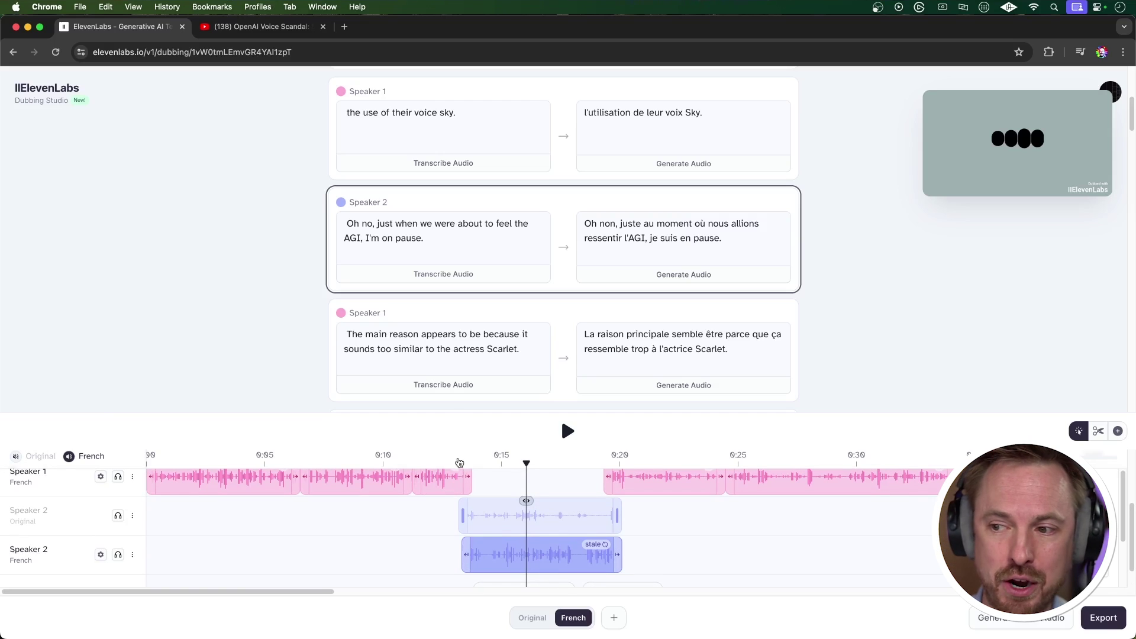
pyautogui.click(456, 462)
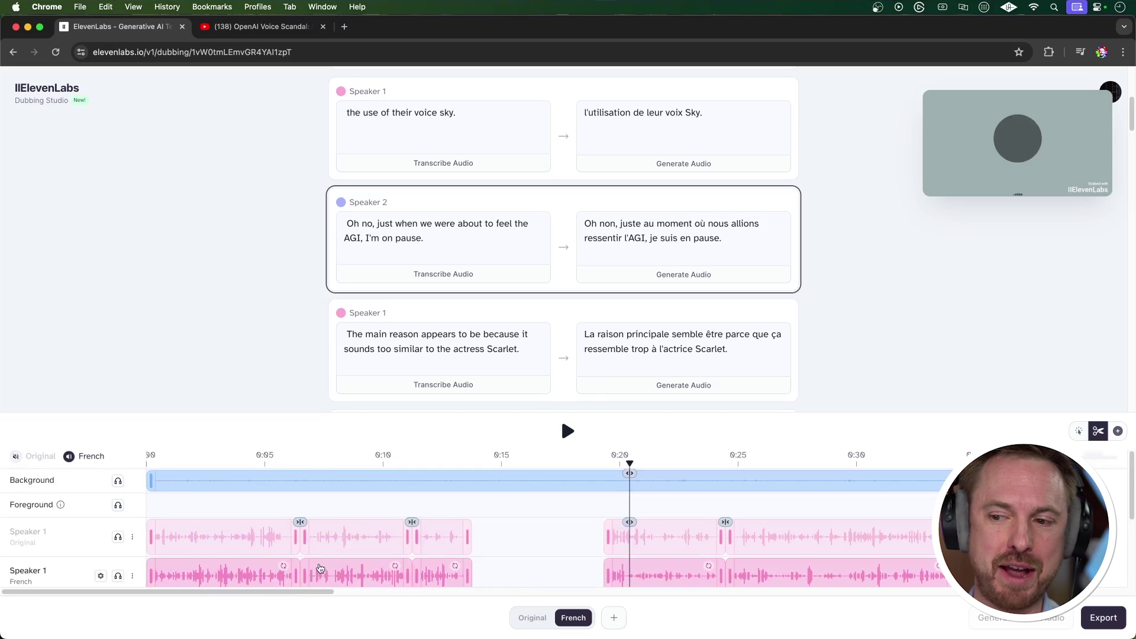
pyautogui.scroll(-1, 318, 572)
pyautogui.hscroll(10, 314, 593)
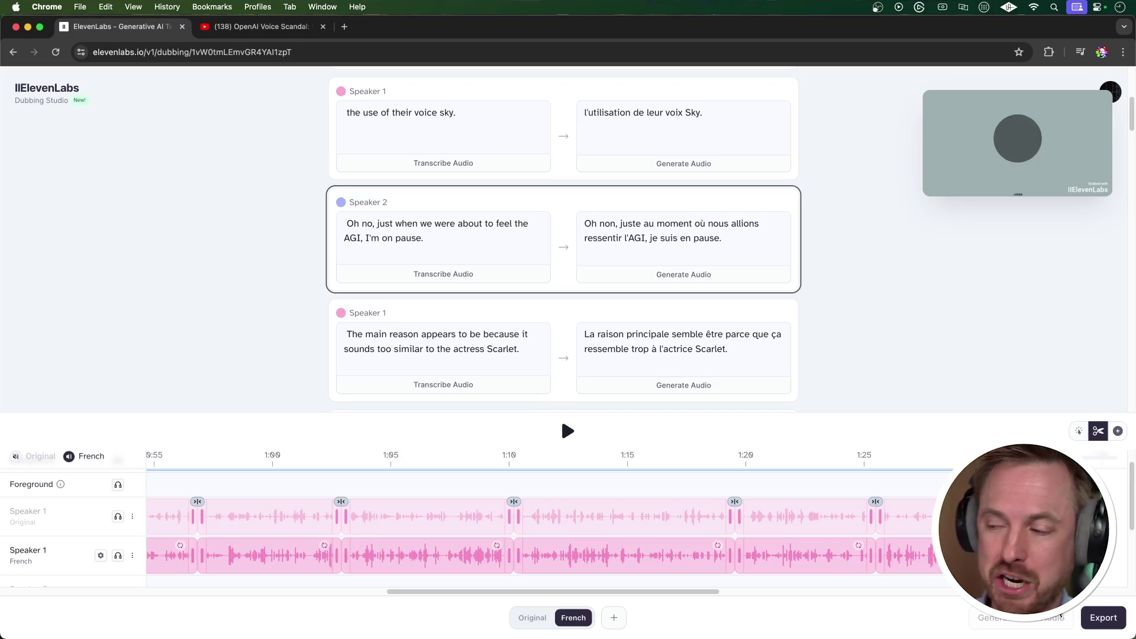
# - Export the French dub as an MP4 video
pyautogui.click(1102, 618)
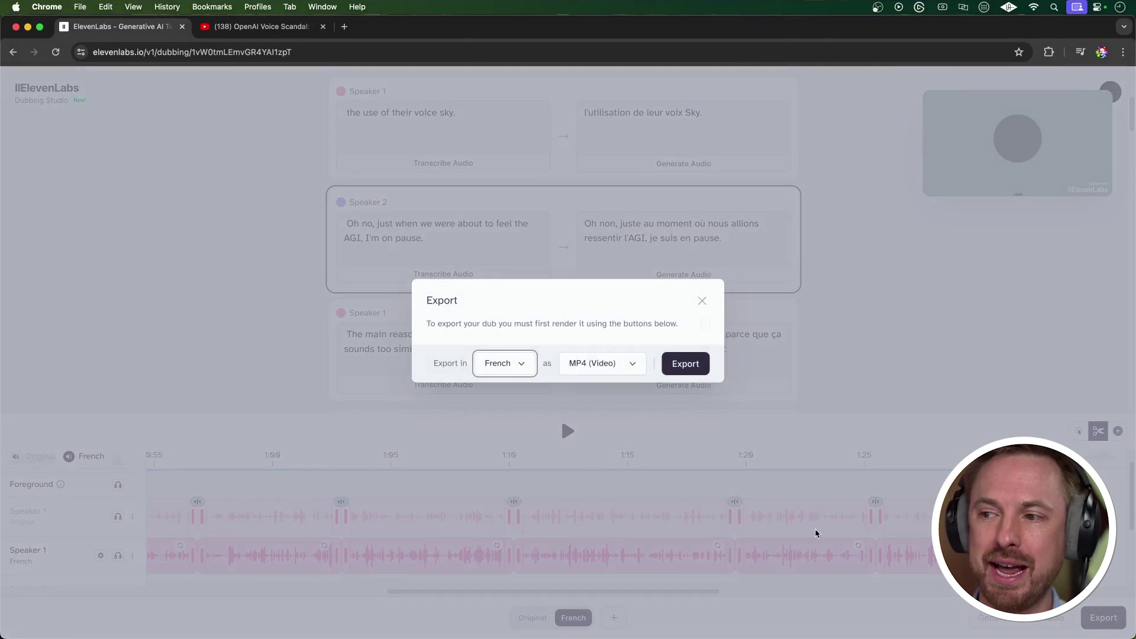
pyautogui.click(521, 370)
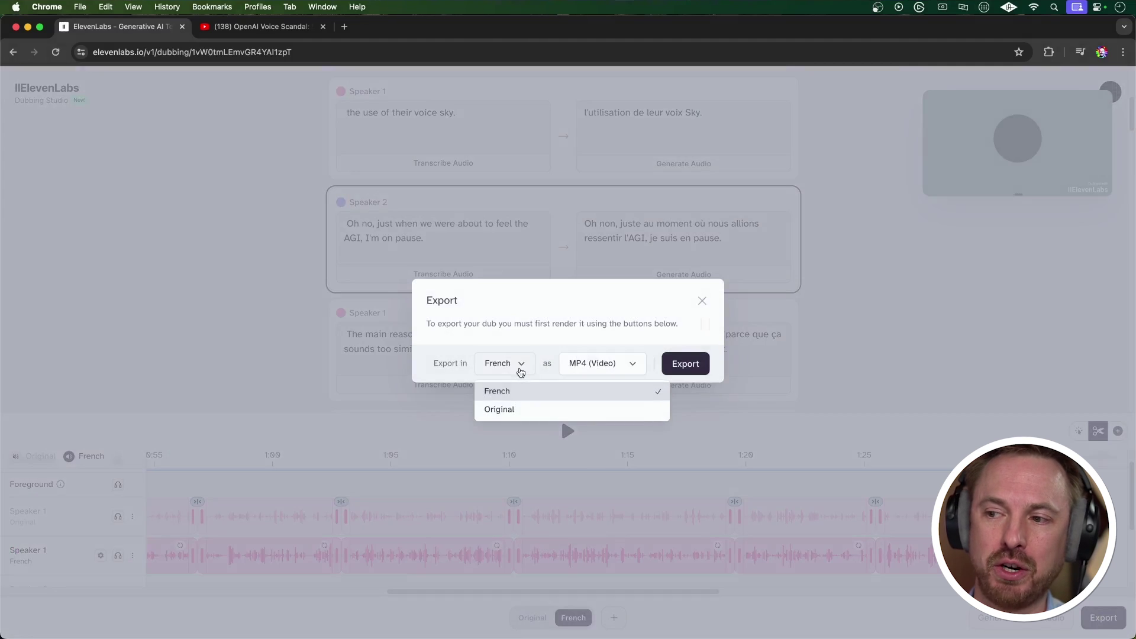
pyautogui.click(521, 370)
pyautogui.click(565, 364)
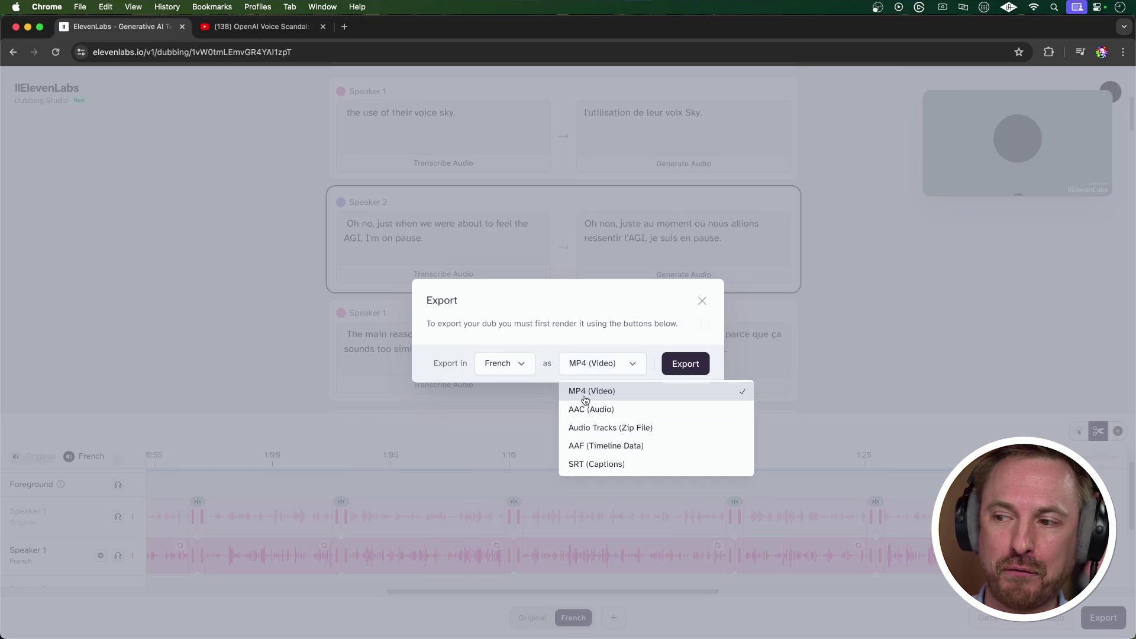
pyautogui.click(575, 388)
pyautogui.click(685, 363)
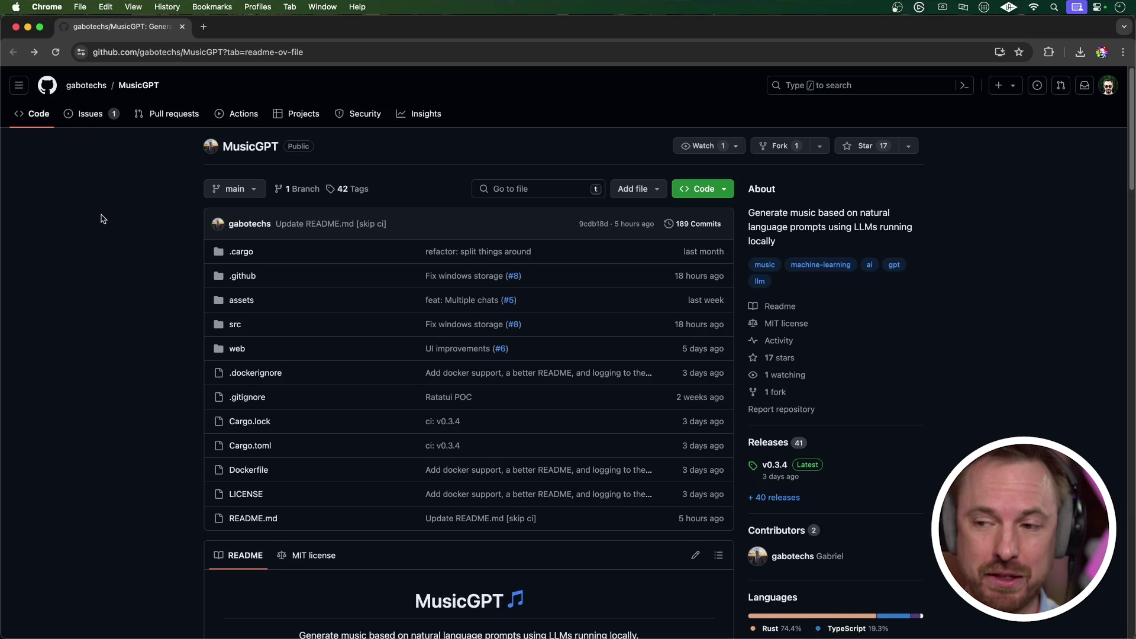
# - Scroll through the MusicGPT README on GitHub
pyautogui.scroll(-5, 102, 219)
pyautogui.scroll(-5, 102, 219)
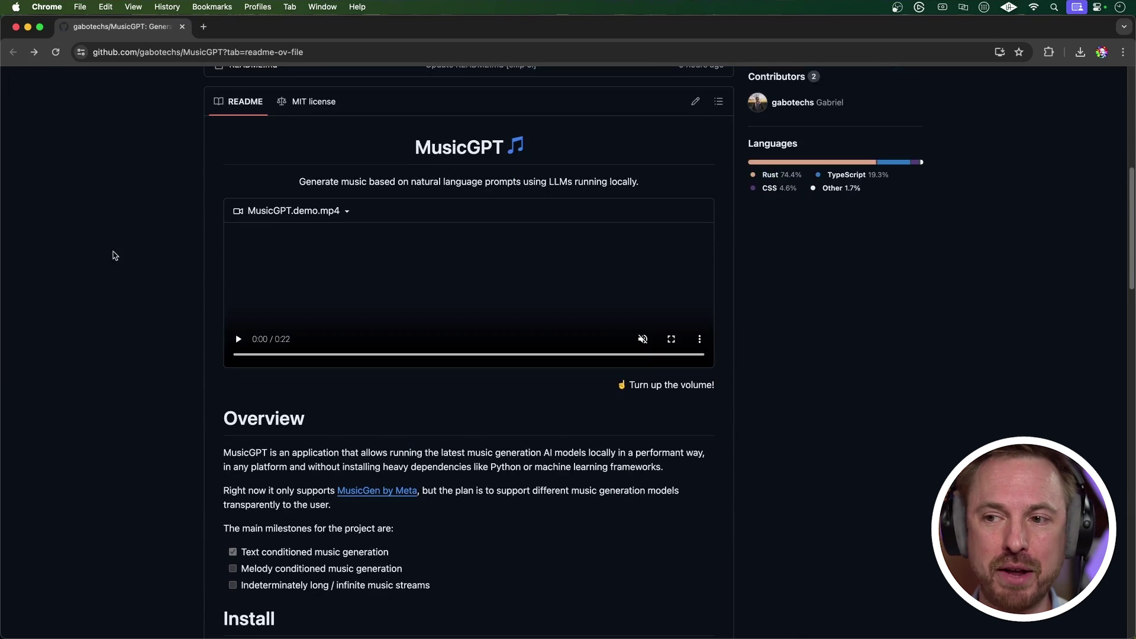
pyautogui.scroll(-4, 178, 406)
pyautogui.scroll(1, 177, 405)
pyautogui.scroll(-5, 181, 411)
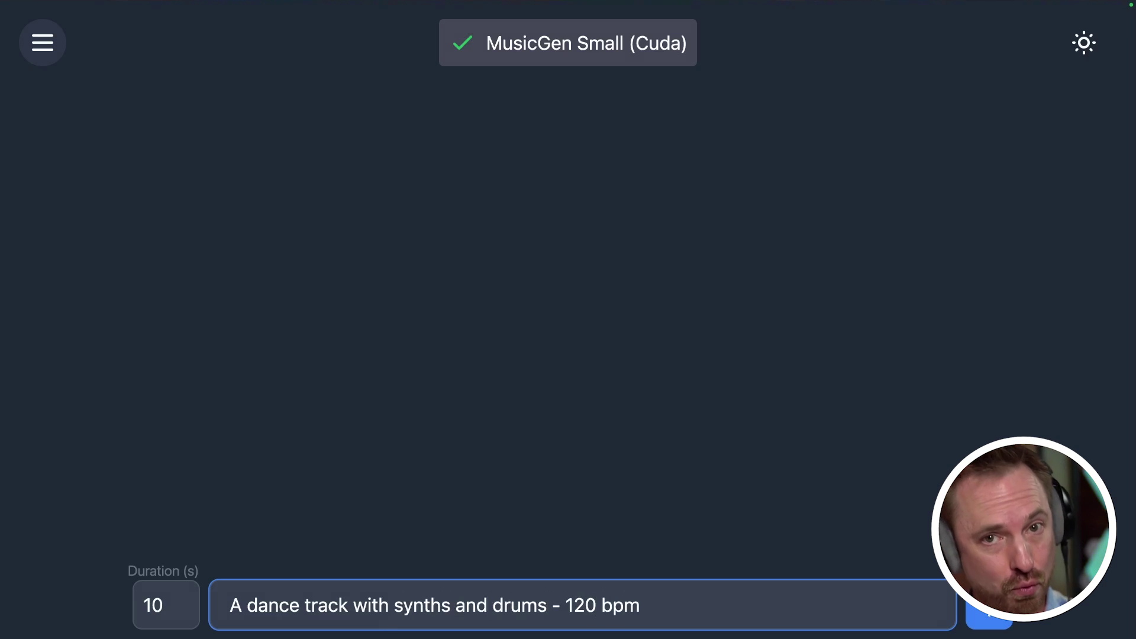
# - Generate the 120 bpm dance track and the detailed EDM track, then open chat history
pyautogui.press('Return')
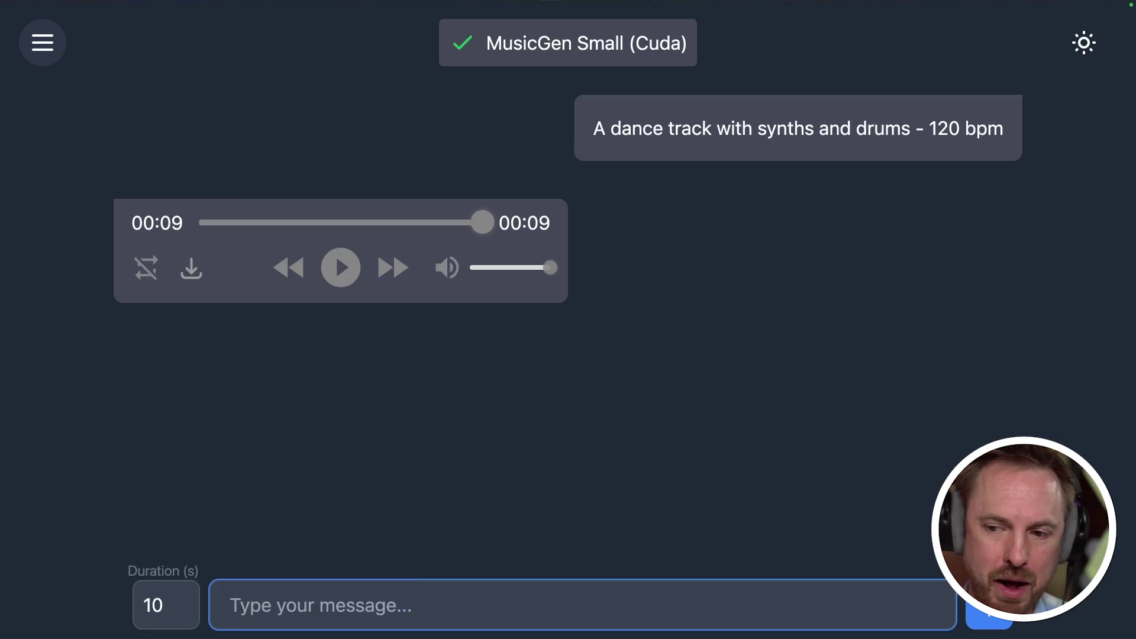
pyautogui.hotkey('ctrl', 'v')
pyautogui.moveTo(585, 606); pyautogui.dragTo(63, 583)
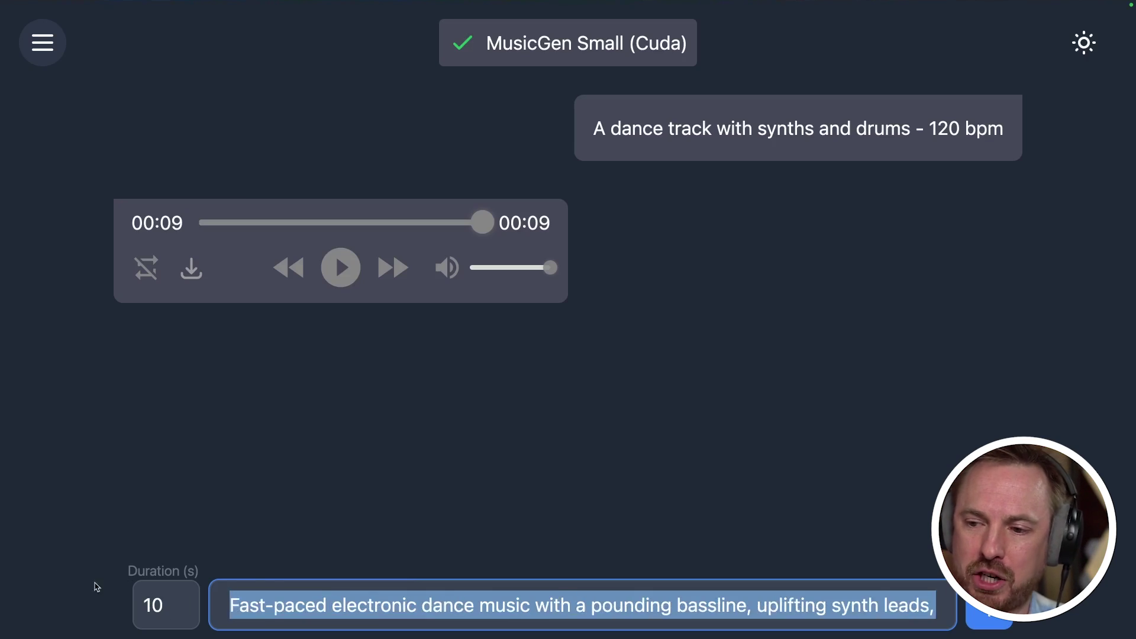
pyautogui.click(314, 604)
pyautogui.moveTo(701, 604); pyautogui.dragTo(895, 605)
pyautogui.click(777, 606)
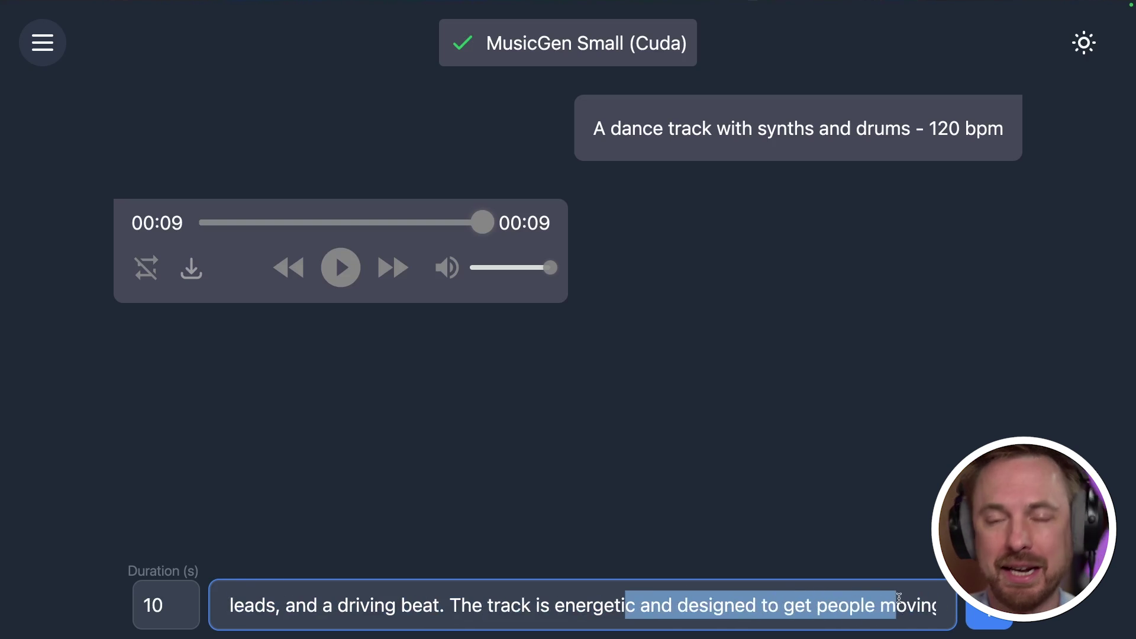
pyautogui.press('Return')
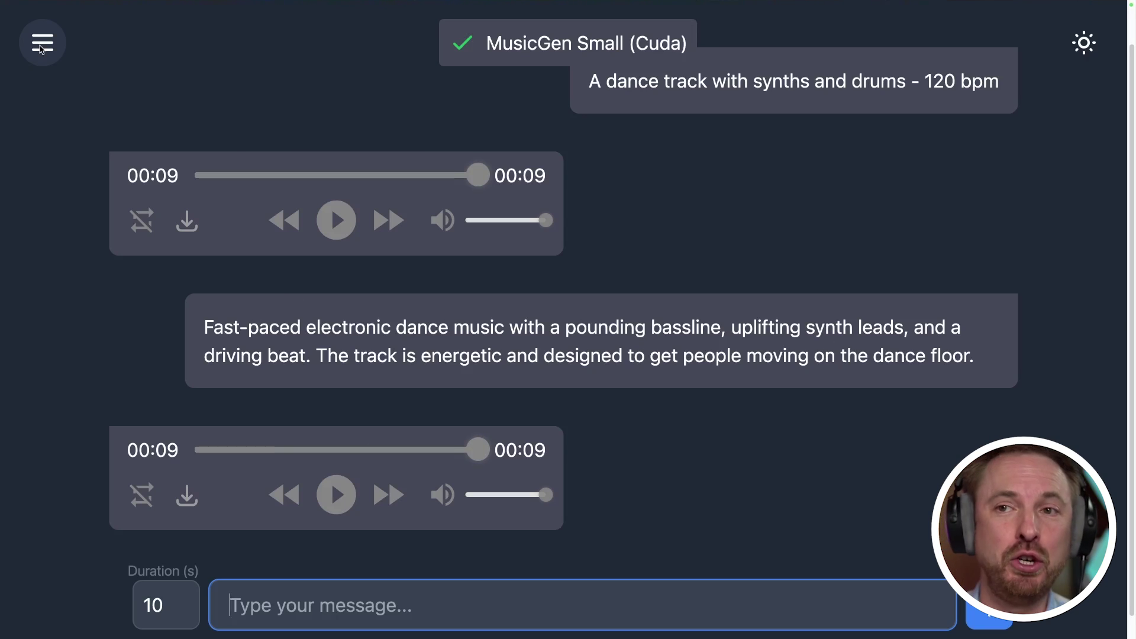
pyautogui.click(41, 50)
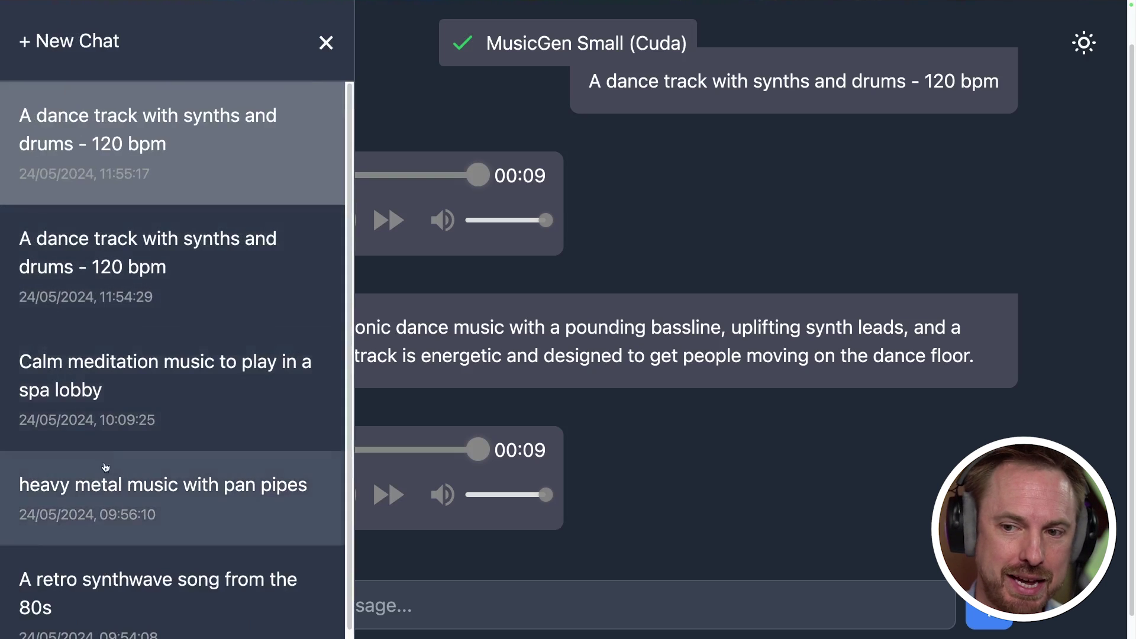
# - Generate a 1970s disco track from a pasted prompt in a new chat
pyautogui.click(70, 41)
pyautogui.hotkey('ctrl', 'v')
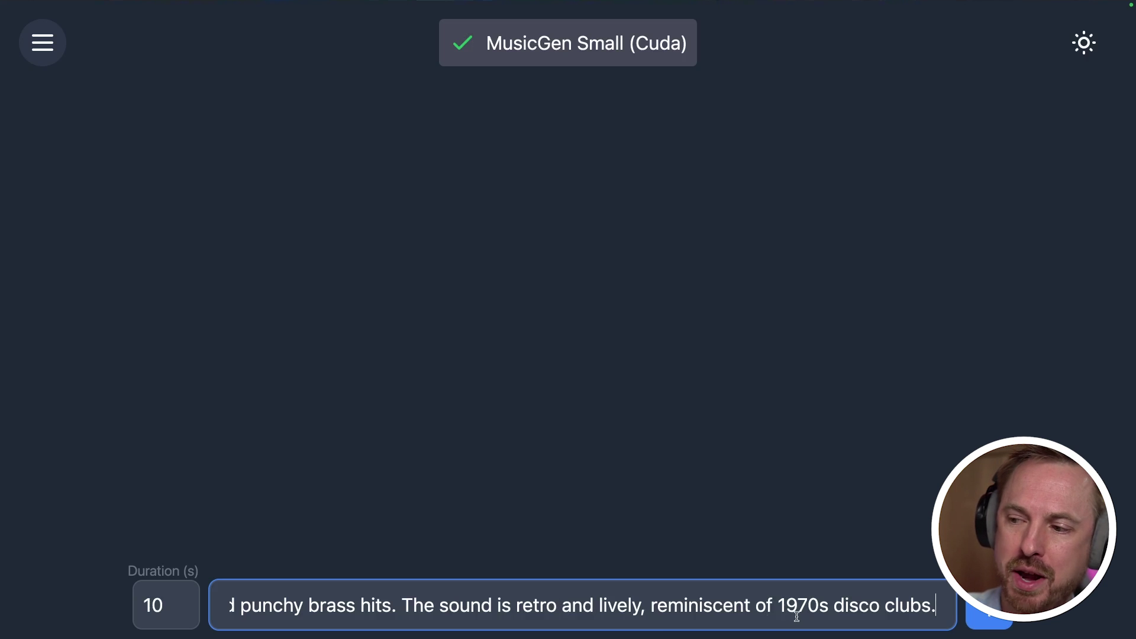
pyautogui.click(982, 609)
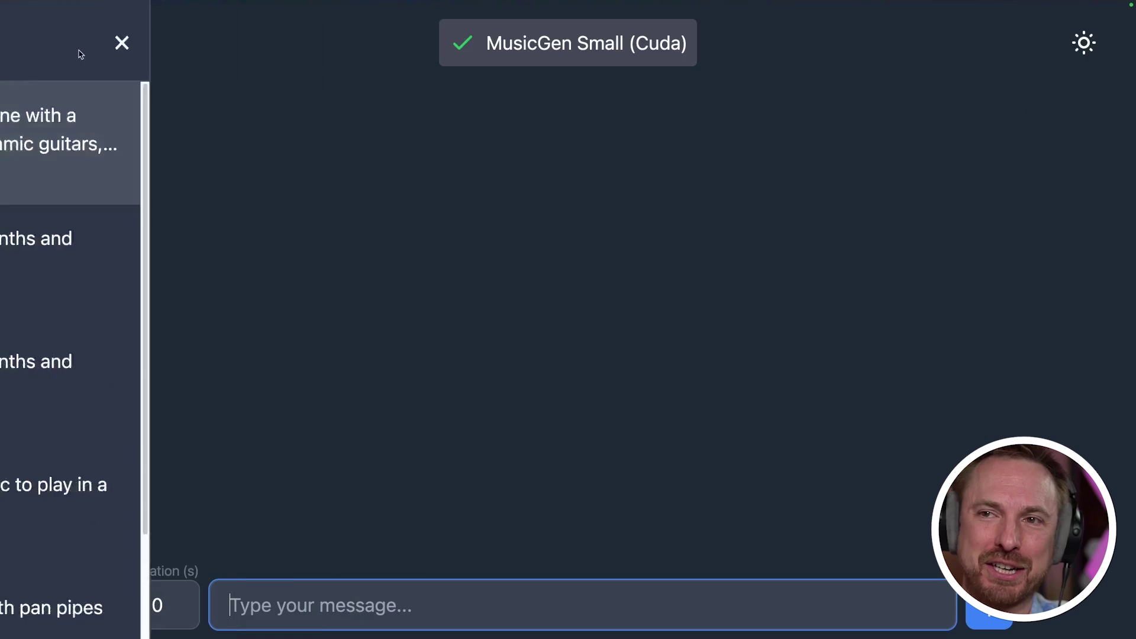
# - Generate a mellow reggae track in another new chat, then open the chat history
pyautogui.click(280, 471)
pyautogui.hotkey('ctrl', 'v')
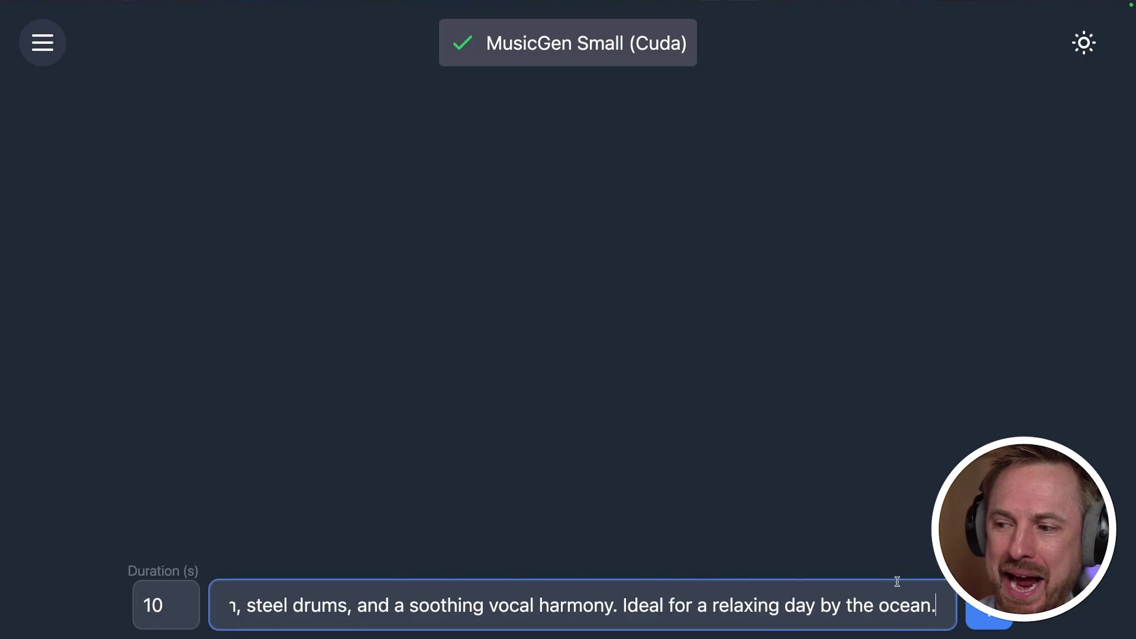
pyautogui.click(981, 610)
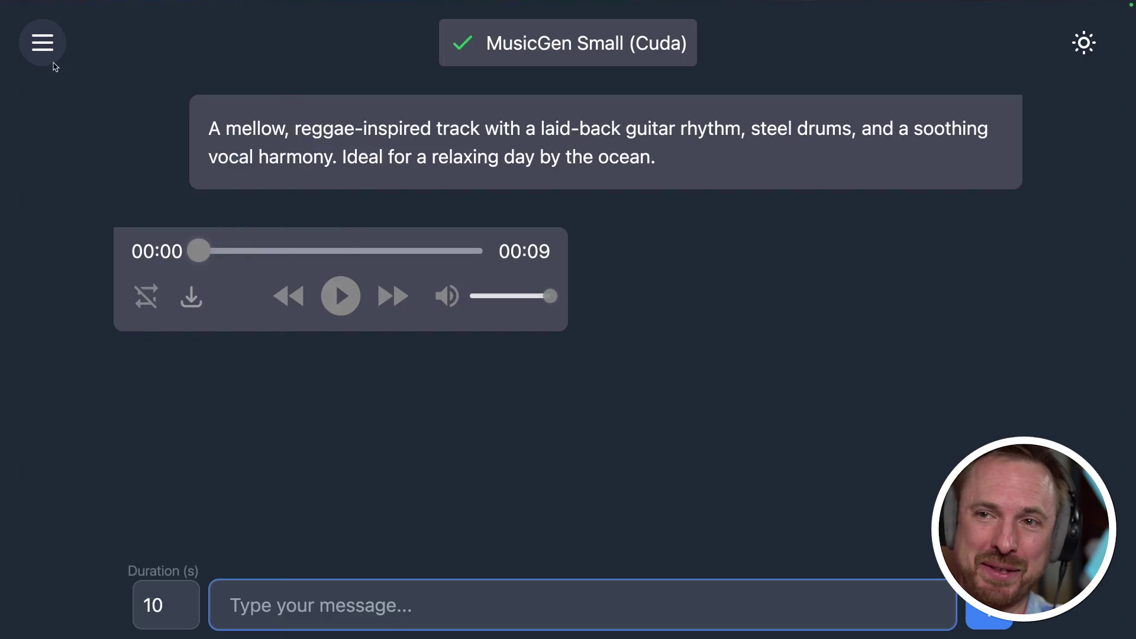
pyautogui.click(45, 62)
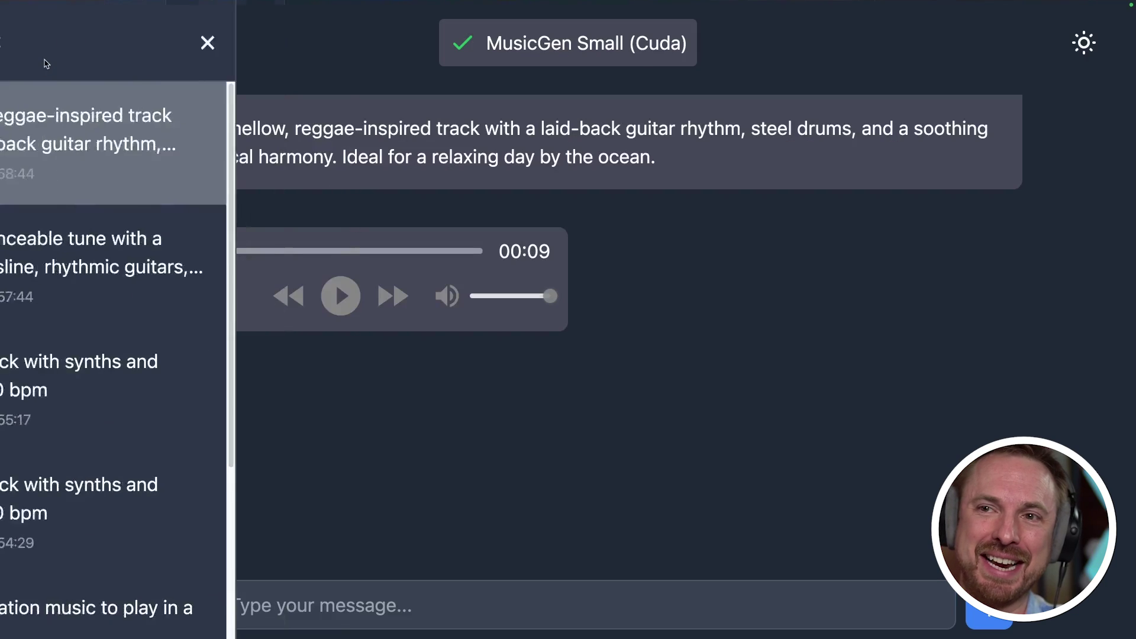
# - Generate a 30-second dark cello and echoing synth track in a new MusicGPT chat, then download it
pyautogui.click(60, 46)
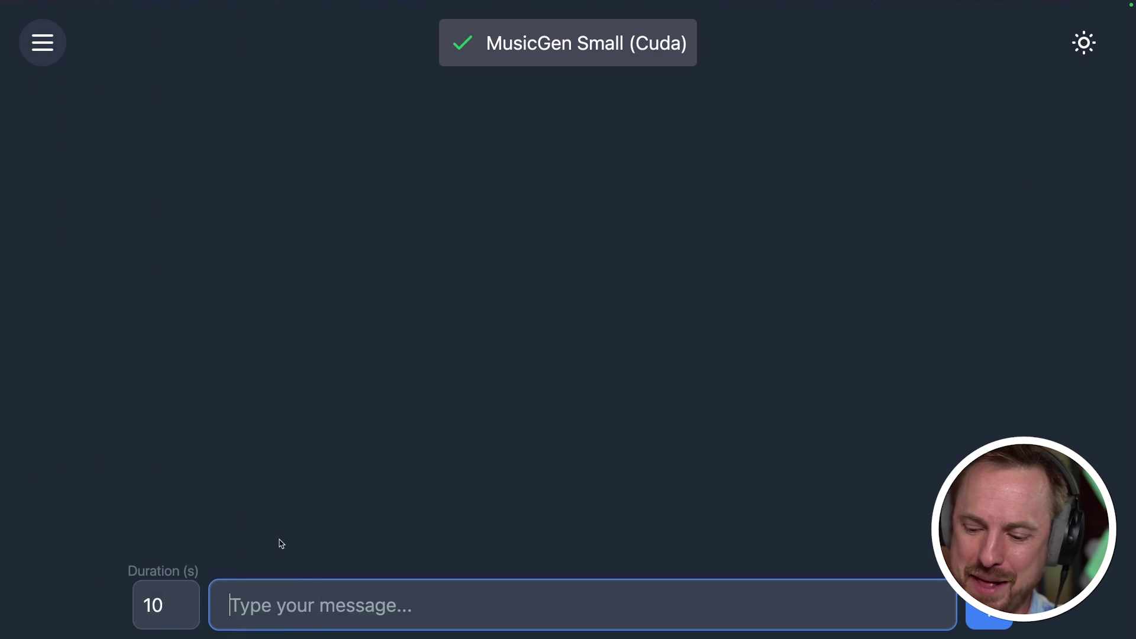
pyautogui.hotkey('ctrl', 'v')
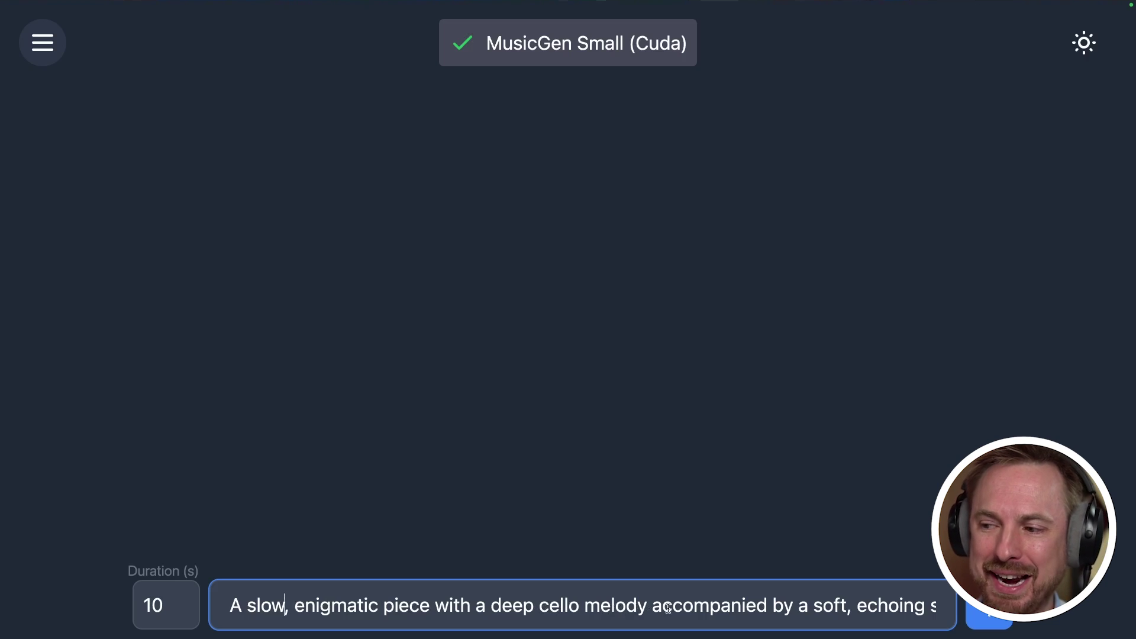
pyautogui.moveTo(746, 610); pyautogui.dragTo(142, 606)
pyautogui.write('3')
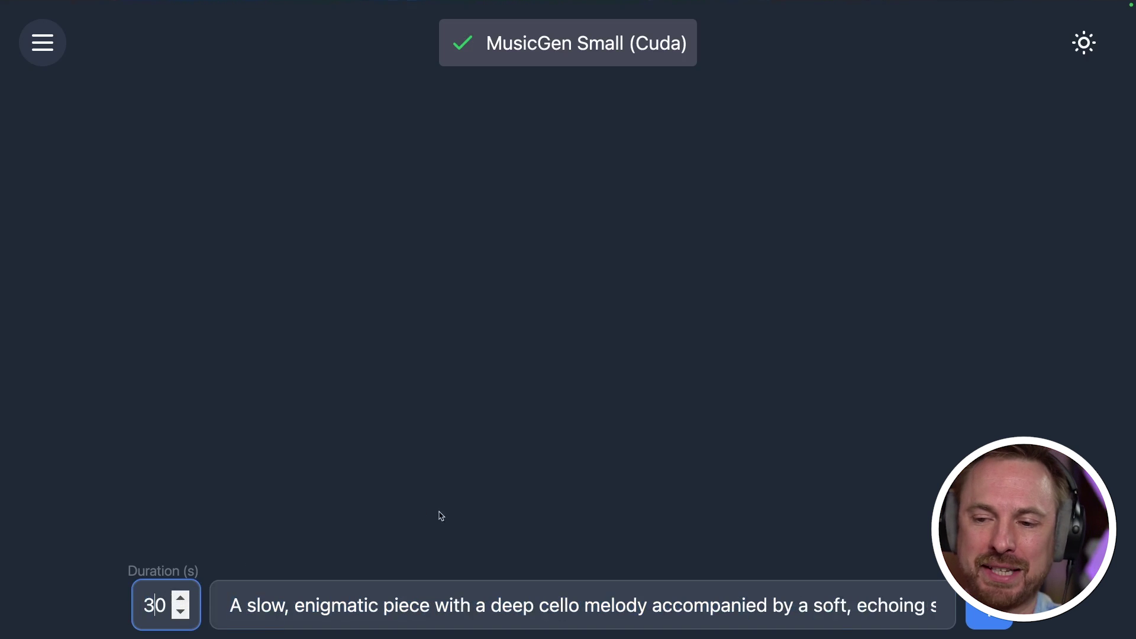
pyautogui.click(985, 614)
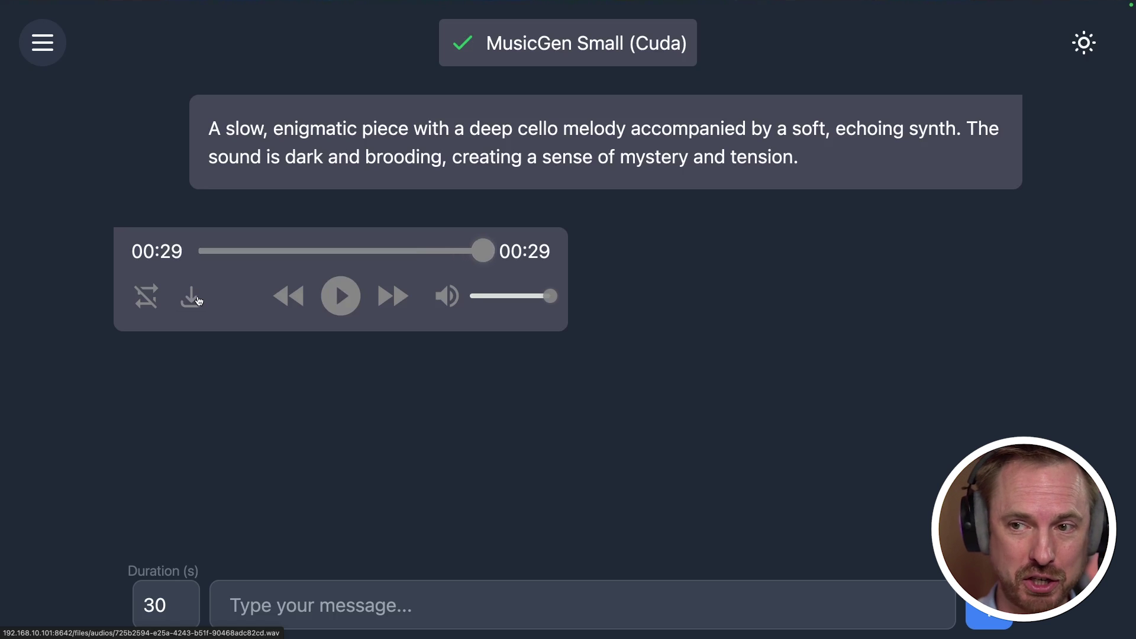
pyautogui.click(192, 297)
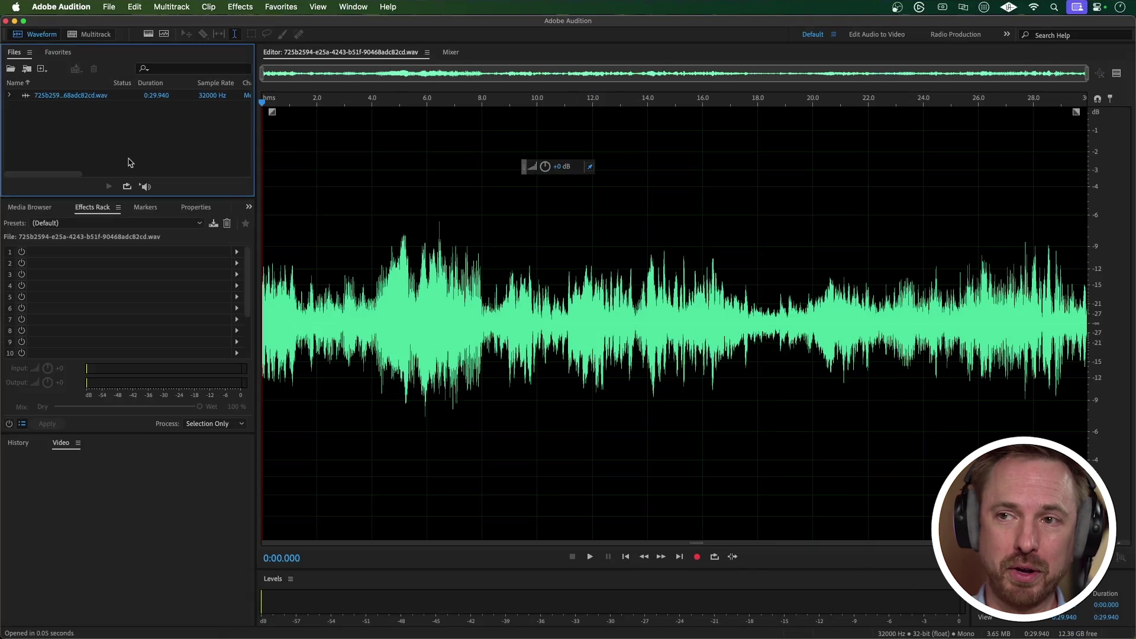
# - Scroll the Audition Files panel to confirm the track is 32000 Hz, mono, 32-bit float
pyautogui.moveTo(81, 174); pyautogui.dragTo(121, 174)
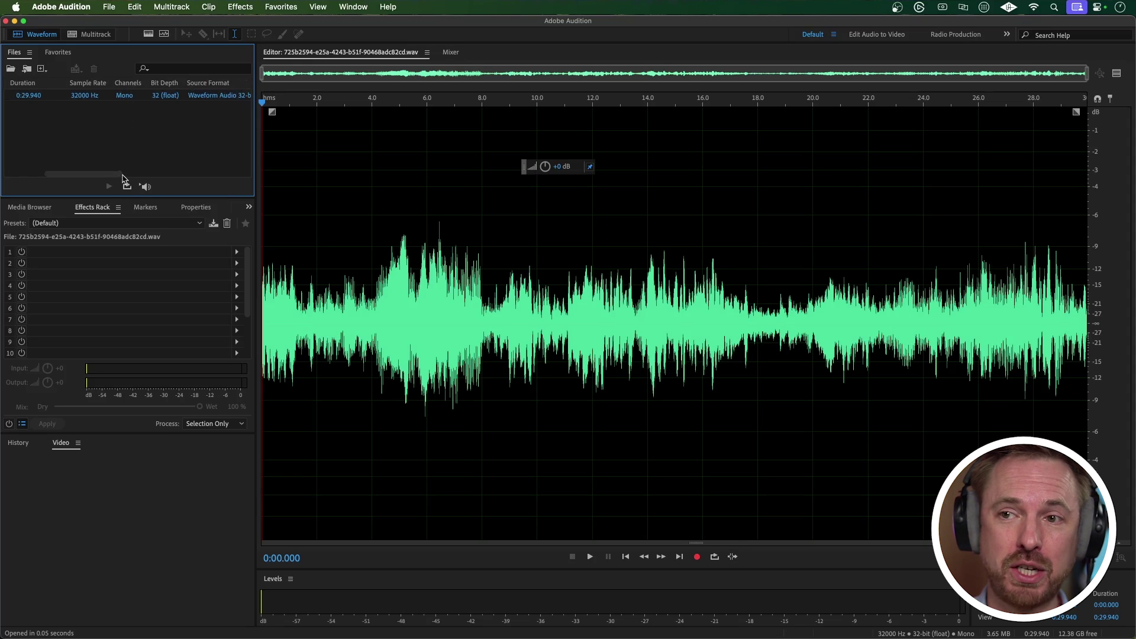
pyautogui.hscroll(5, 113, 110)
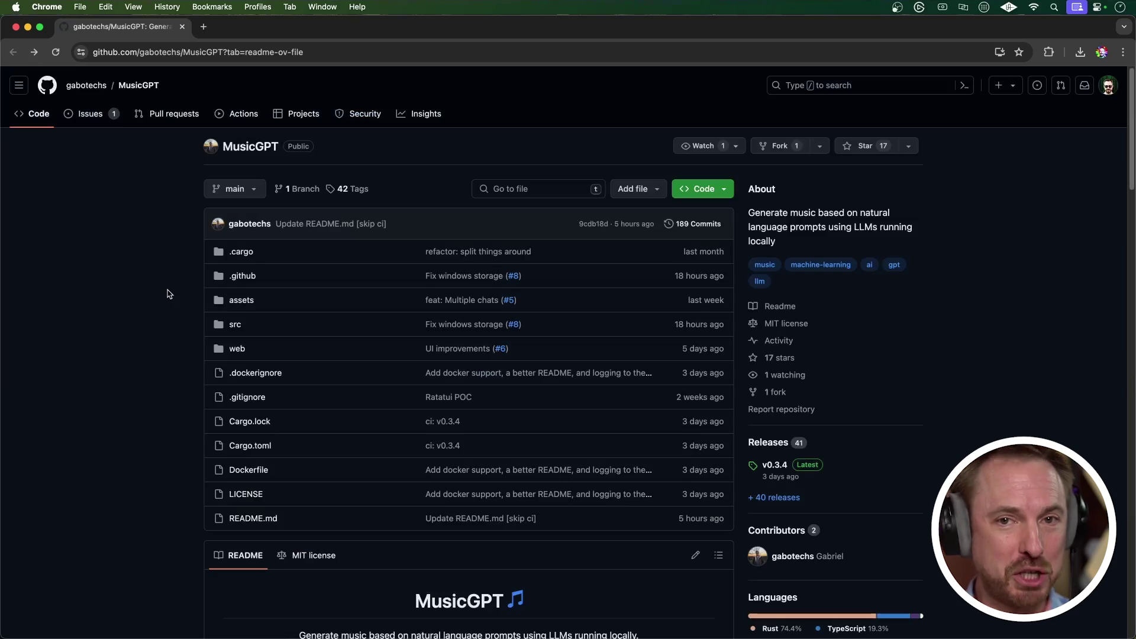
# - Scroll through the MusicGPT README's Install, Usage and CLI mode sections
pyautogui.scroll(-2, 168, 294)
pyautogui.scroll(-10, 169, 294)
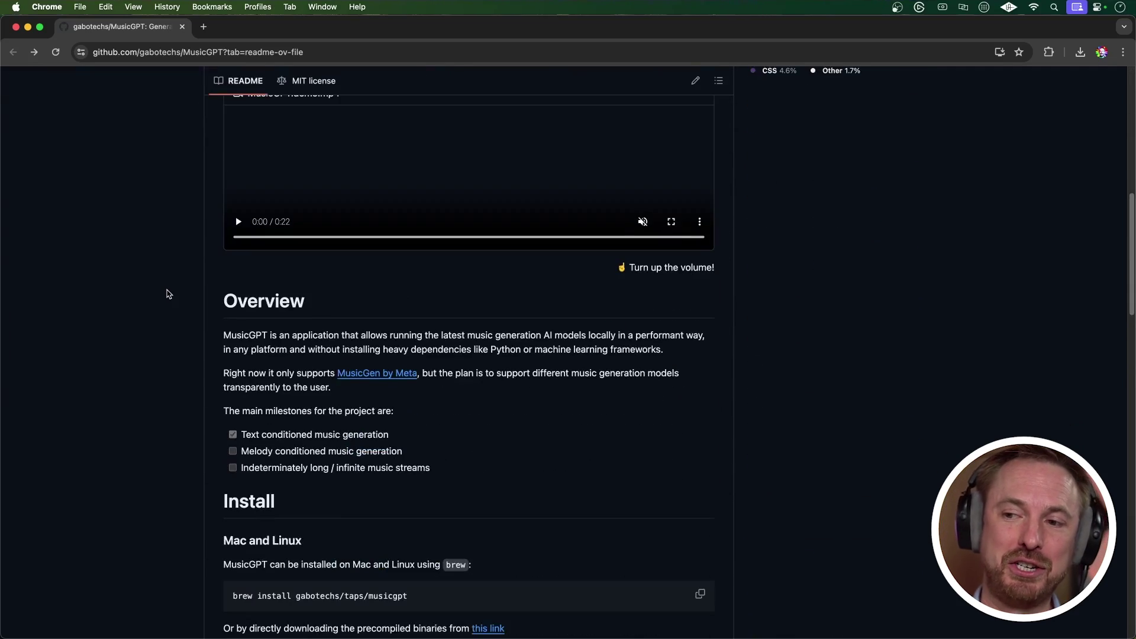
pyautogui.scroll(-3, 168, 294)
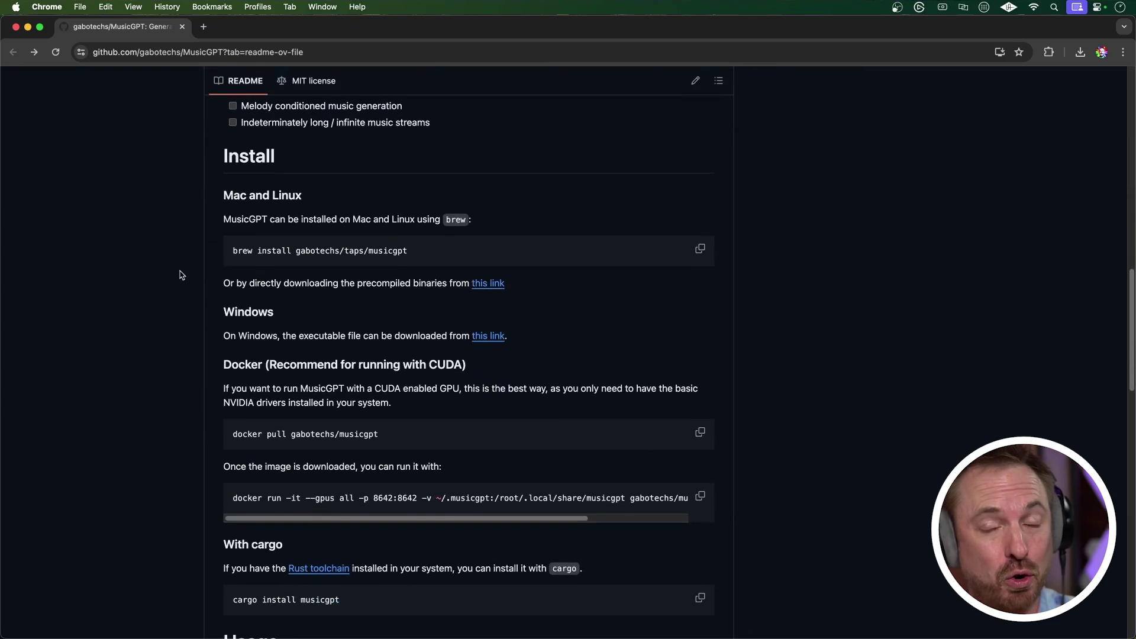
pyautogui.scroll(-7, 180, 275)
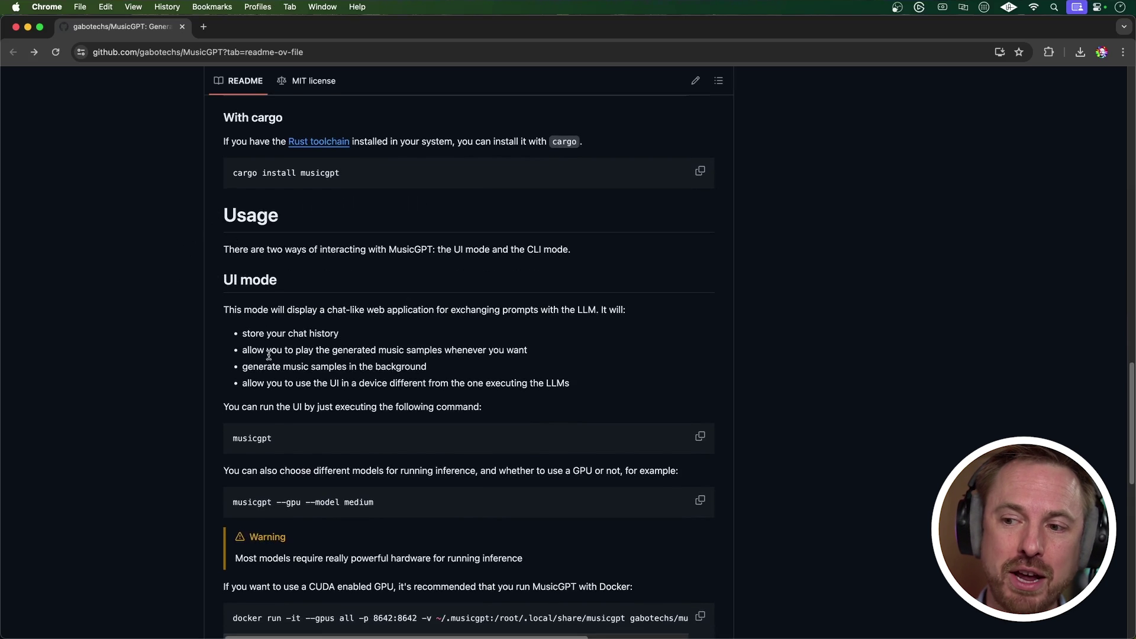
pyautogui.scroll(-6, 285, 436)
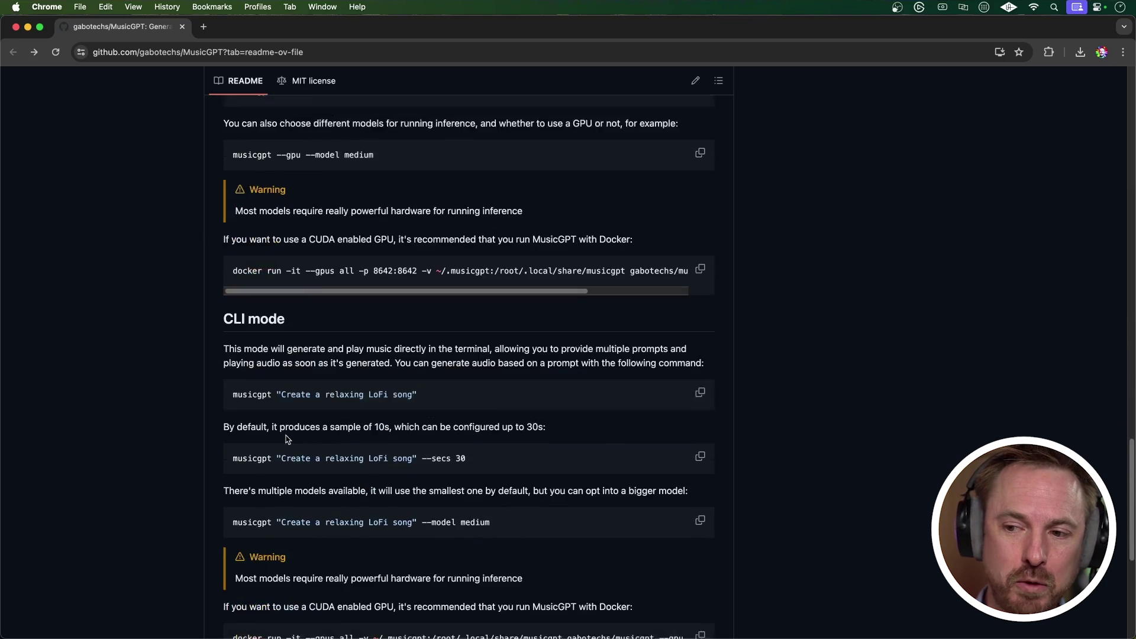
pyautogui.scroll(-5, 288, 438)
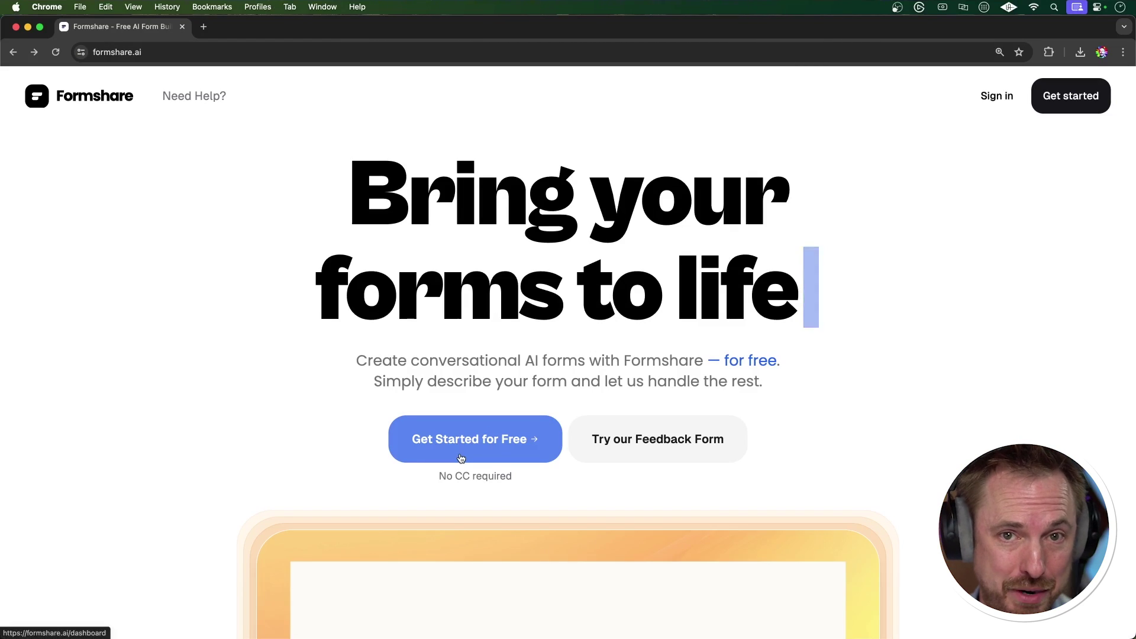
# - Sign up with Google and create a 'Creator Magic' form from a pasted description
pyautogui.click(461, 459)
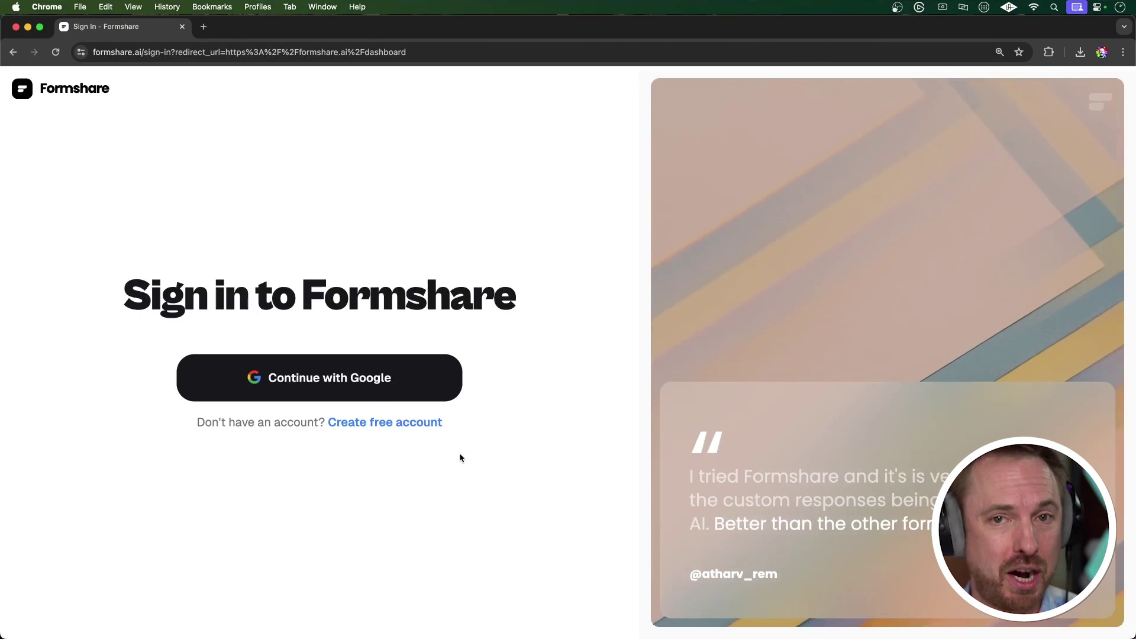
pyautogui.click(450, 388)
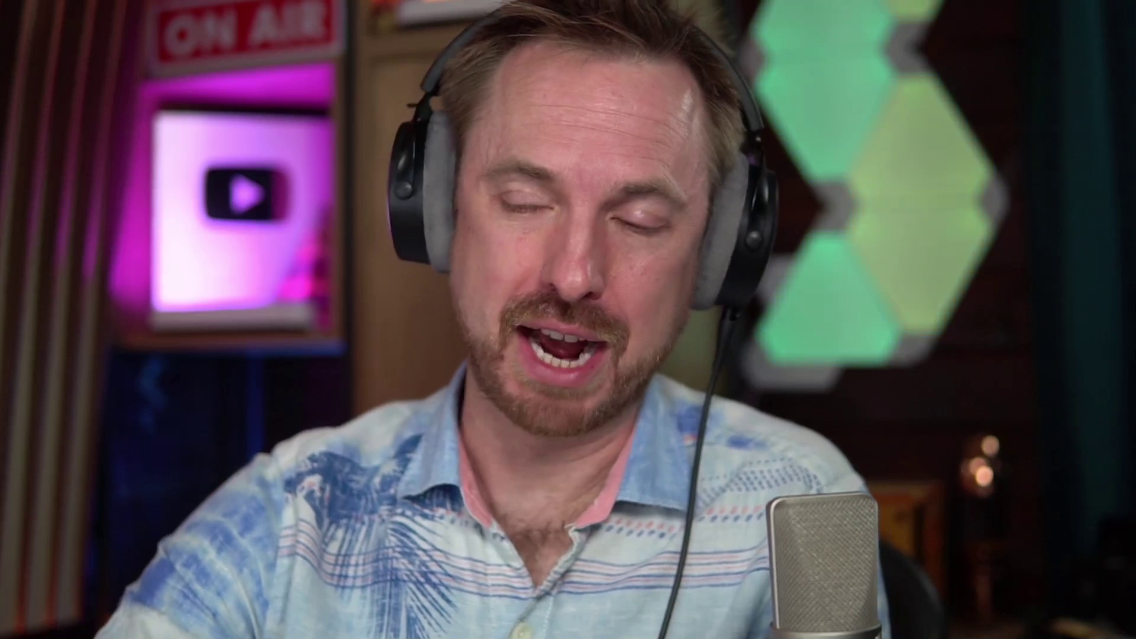
pyautogui.click(309, 292)
pyautogui.write('Creator Magic Feedback')
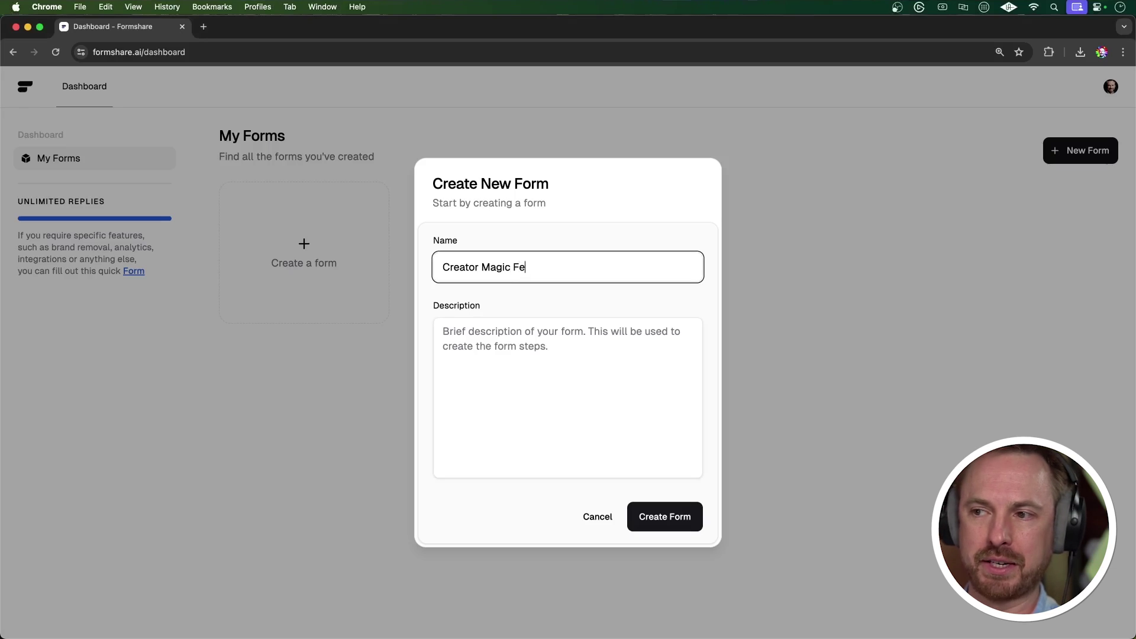
pyautogui.click(523, 324)
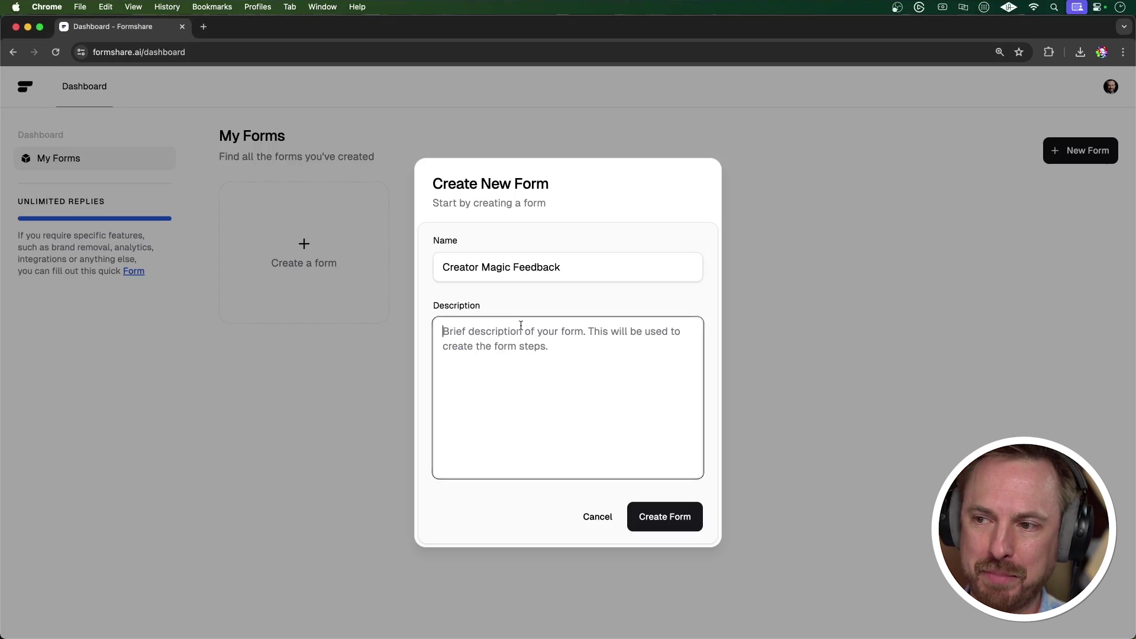
pyautogui.write('A survey form designed to gather audience feedback on content preferences, challenges, and interests related to AI tools and content creation, aimed at improving and tailoring the content of the "Creator Magic" YouTube channel.')
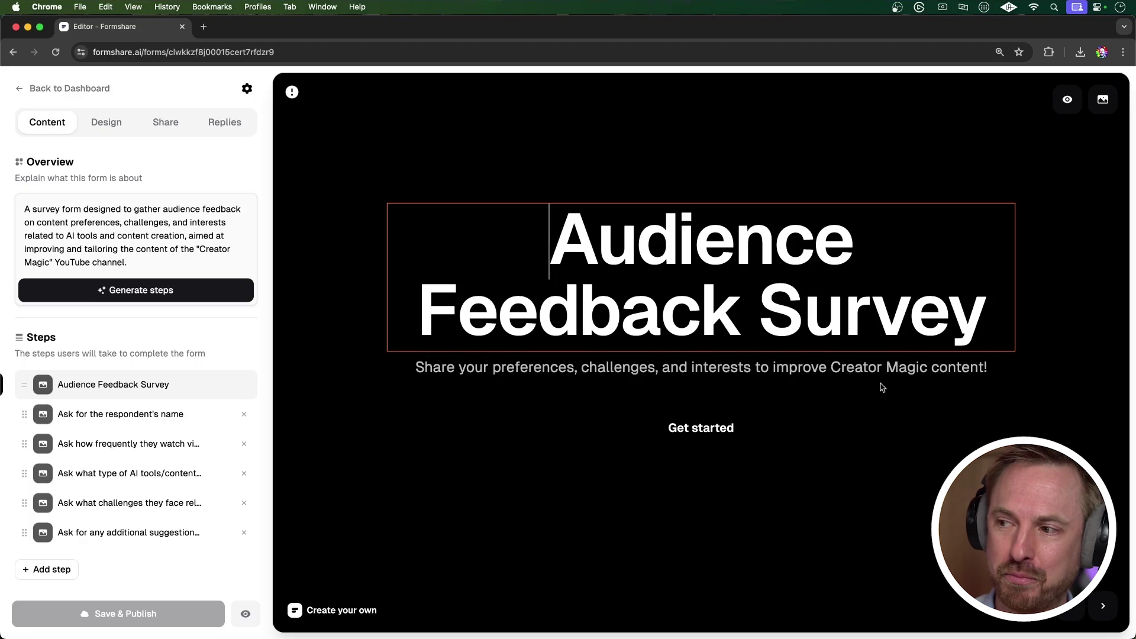
# - Preview the name, watch frequency, AI interests, challenges and suggestions steps, then test reordering the name step
pyautogui.click(93, 426)
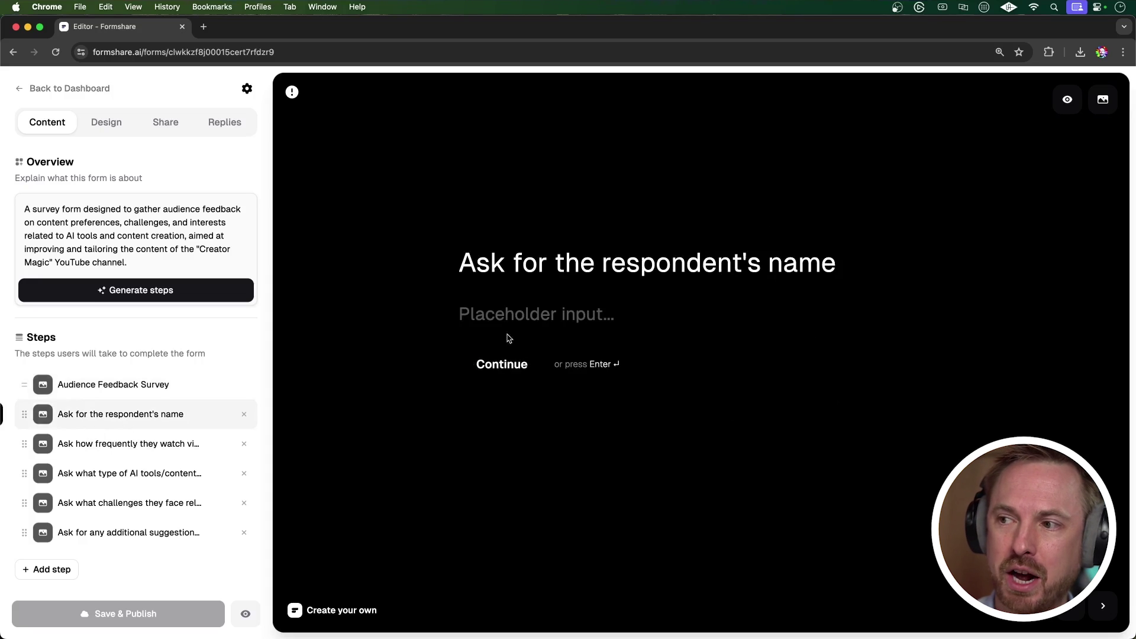
pyautogui.click(170, 442)
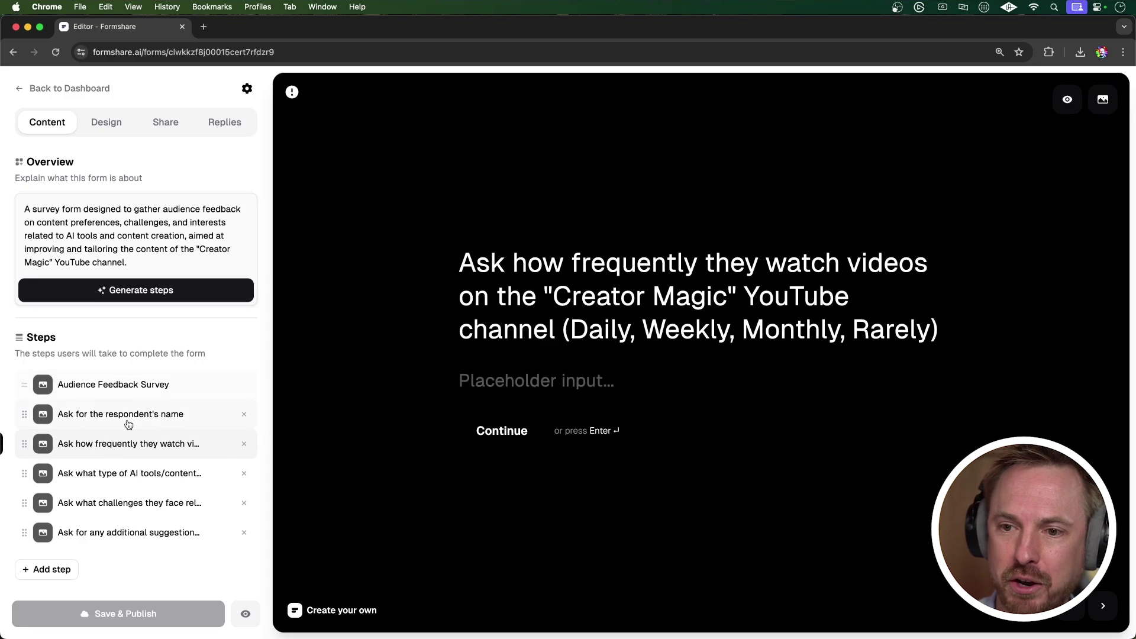
pyautogui.click(116, 475)
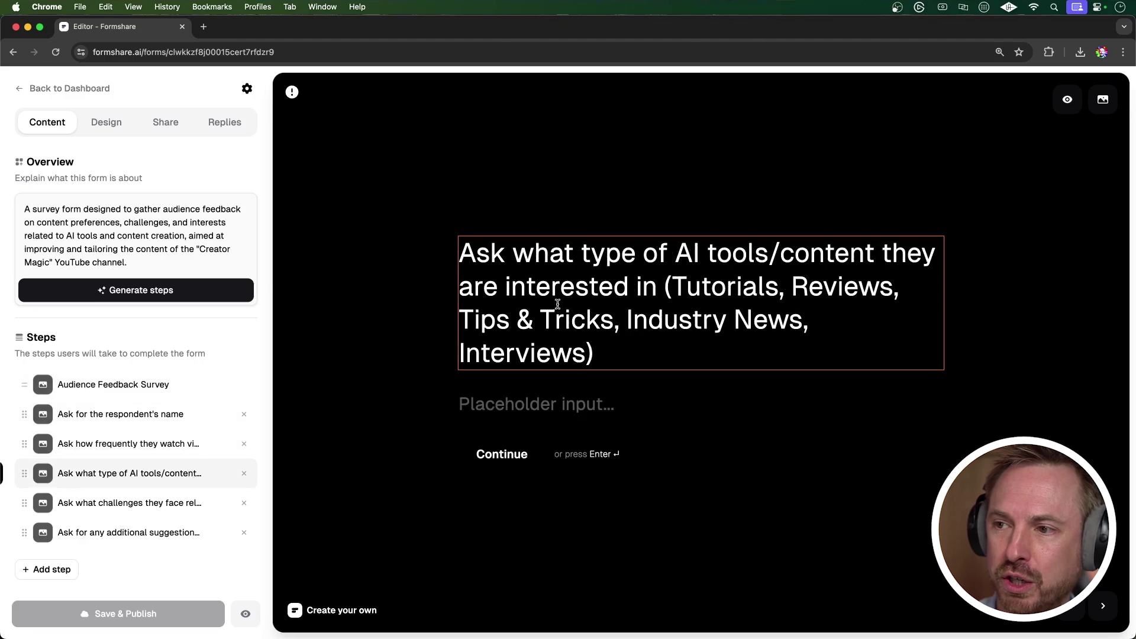
pyautogui.click(135, 502)
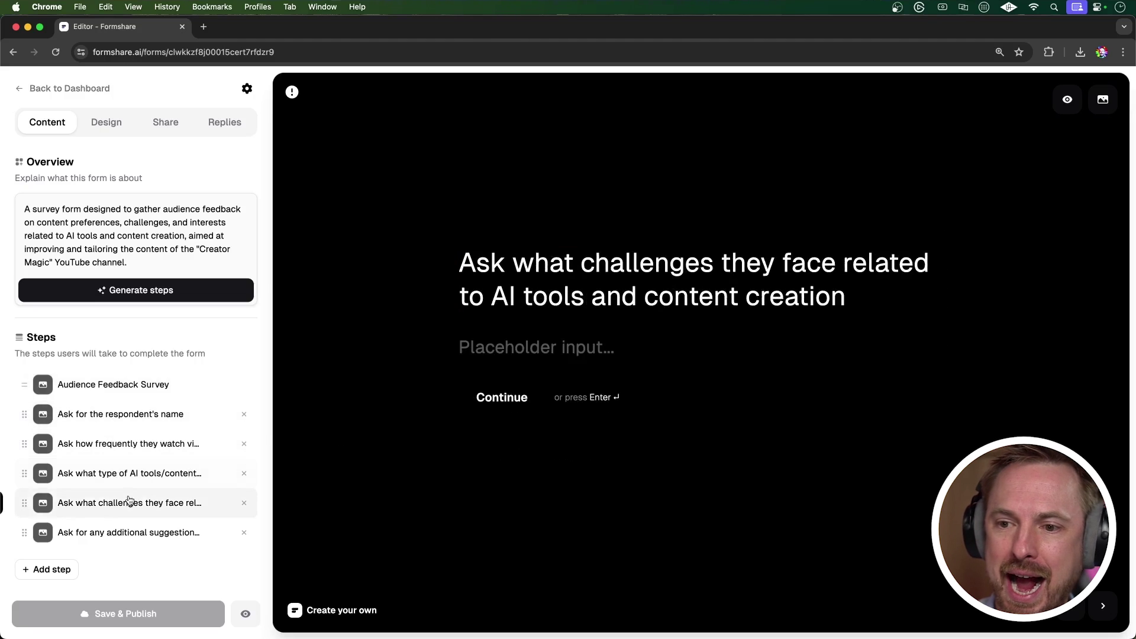
pyautogui.click(153, 536)
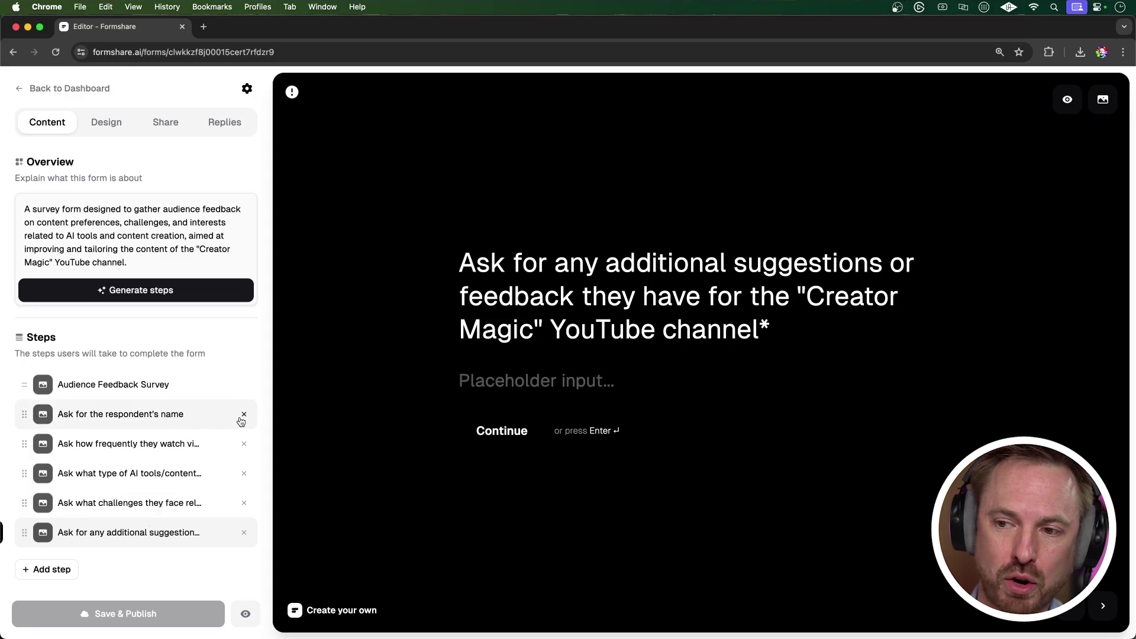
pyautogui.click(25, 420)
pyautogui.moveTo(25, 421)
pyautogui.mouseDown()
pyautogui.moveTo(23, 434)
pyautogui.moveTo(23, 413)
pyautogui.mouseUp()
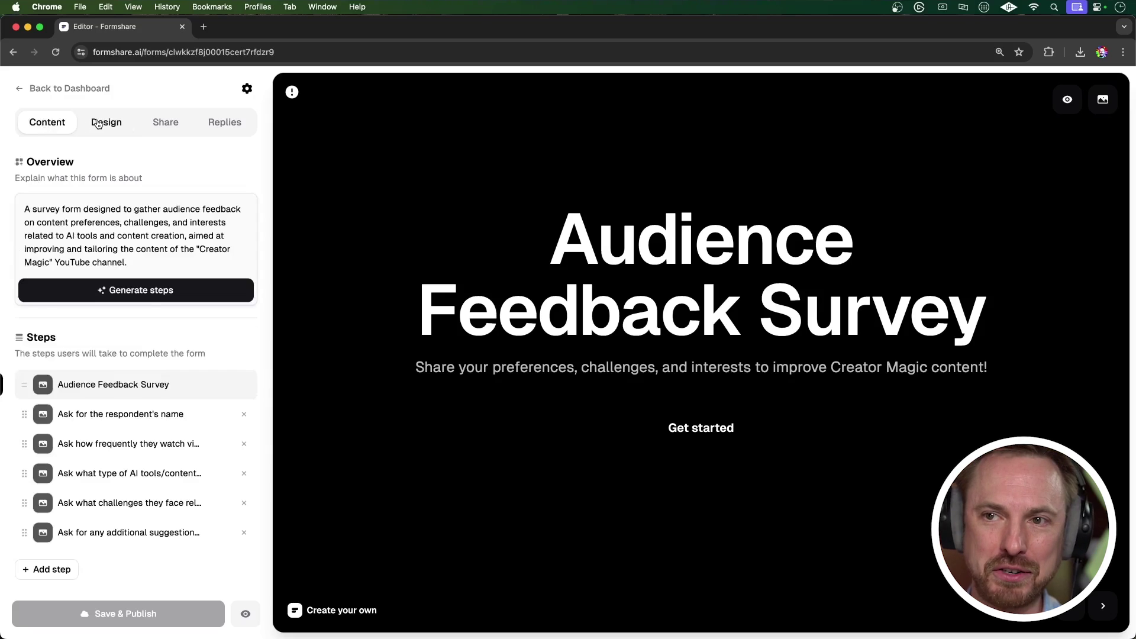
# - Restyle the survey with a dark #251f1f background, yellow text and red buttons
pyautogui.click(98, 123)
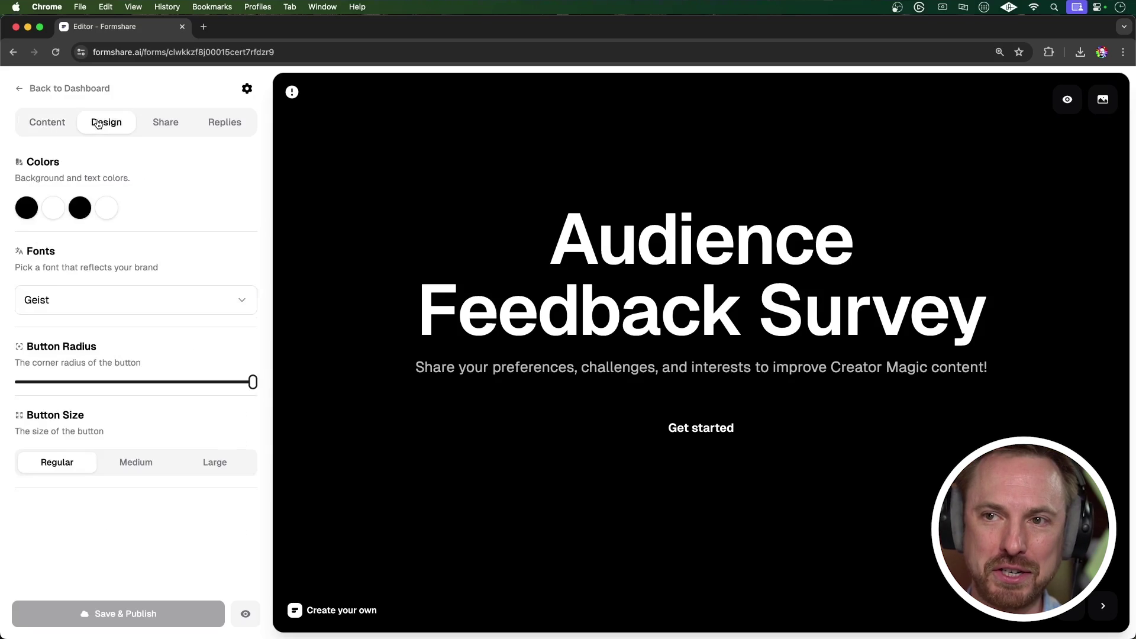
pyautogui.click(26, 207)
pyautogui.moveTo(133, 283); pyautogui.dragTo(22, 354)
pyautogui.click(60, 216)
pyautogui.moveTo(154, 261); pyautogui.dragTo(196, 247)
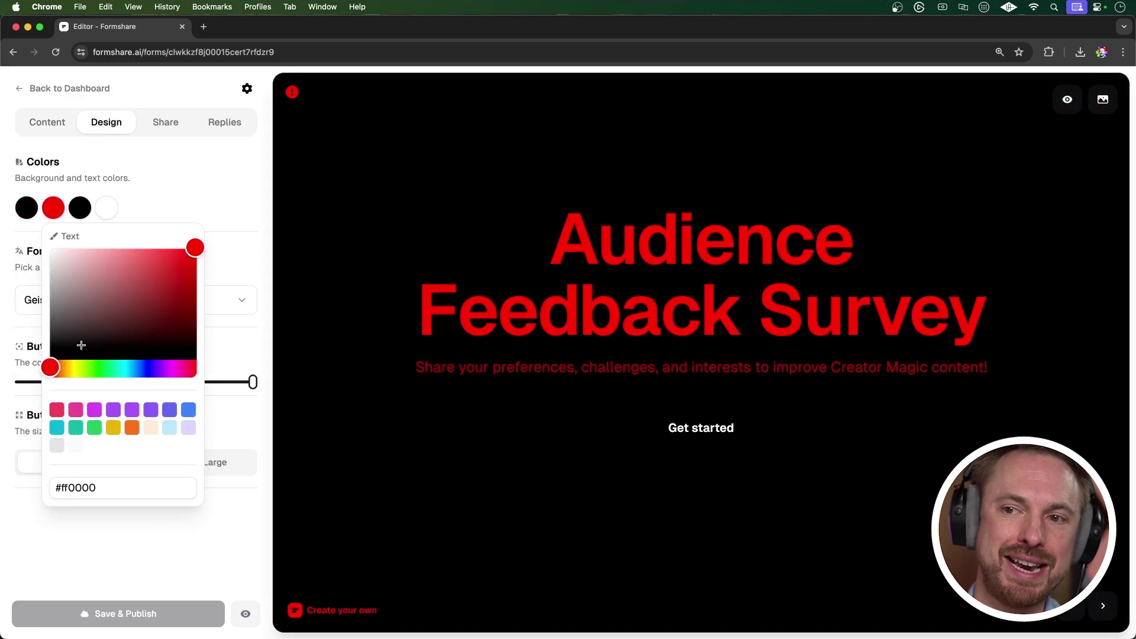
pyautogui.moveTo(54, 368); pyautogui.dragTo(69, 373)
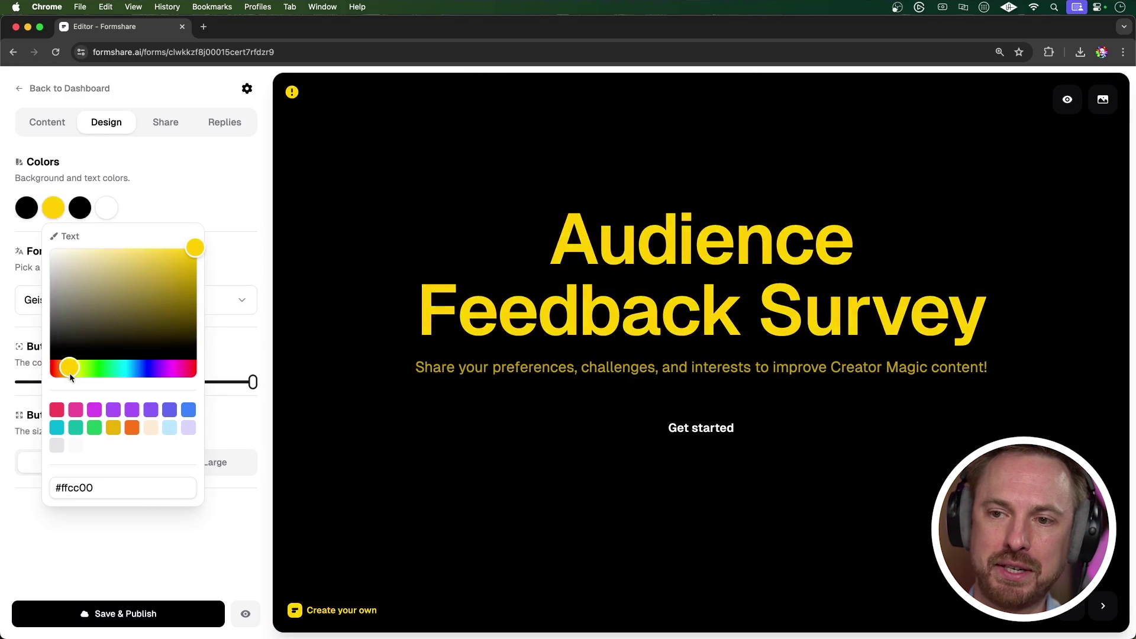
pyautogui.click(80, 207)
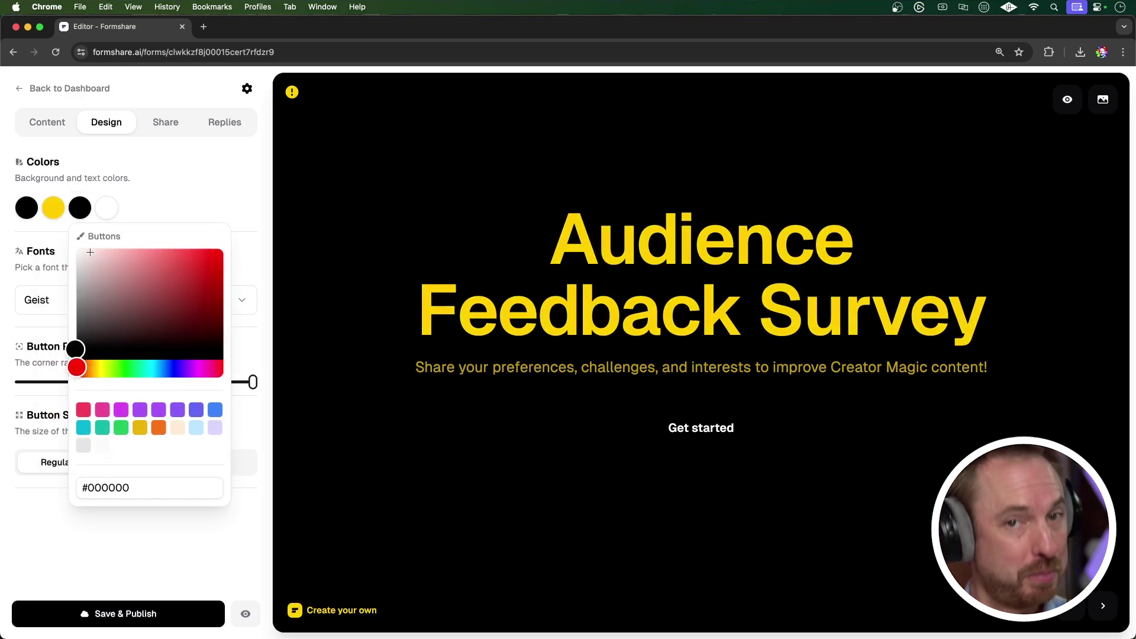
pyautogui.click(221, 247)
pyautogui.moveTo(83, 369); pyautogui.dragTo(79, 373)
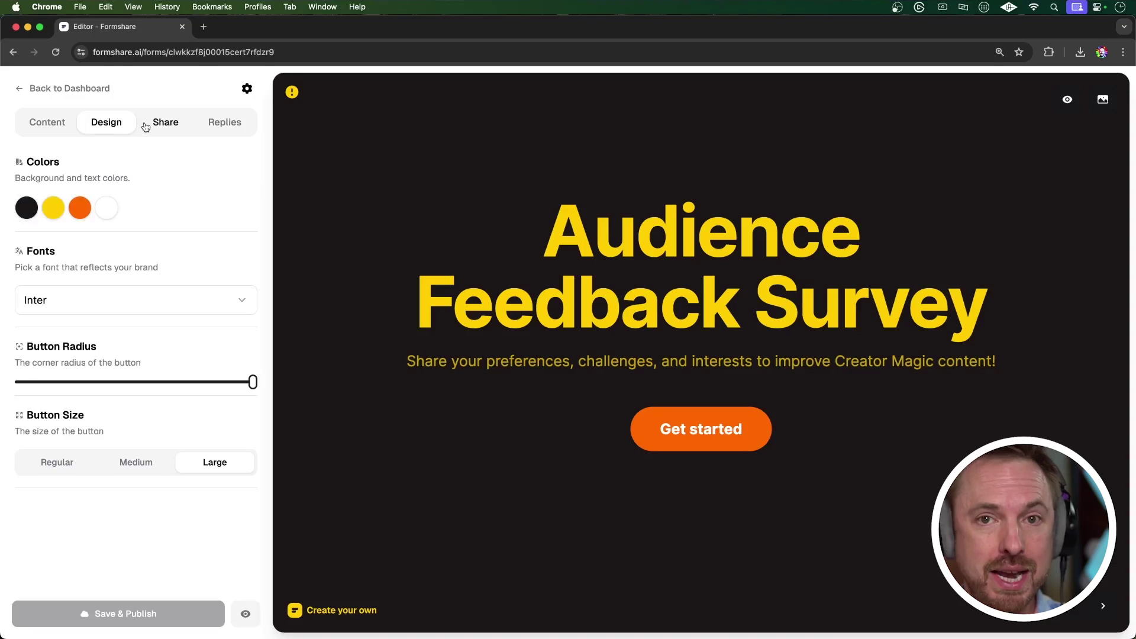
pyautogui.click(145, 125)
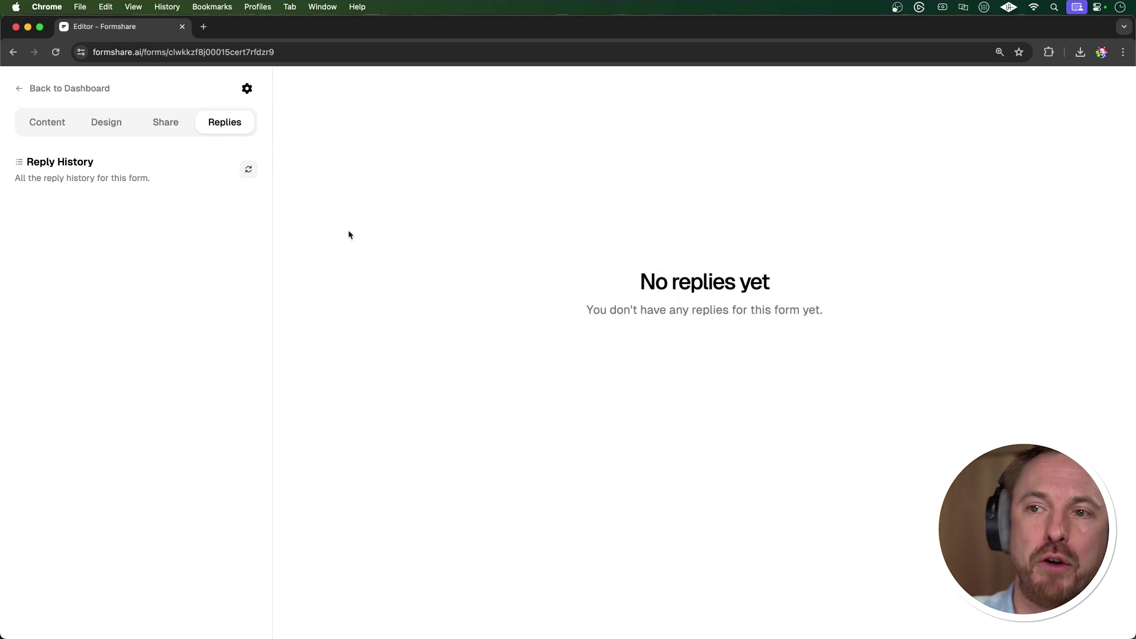
# - Check the empty reply history, then start the survey with a respondent name and 'Weekly'
pyautogui.click(161, 124)
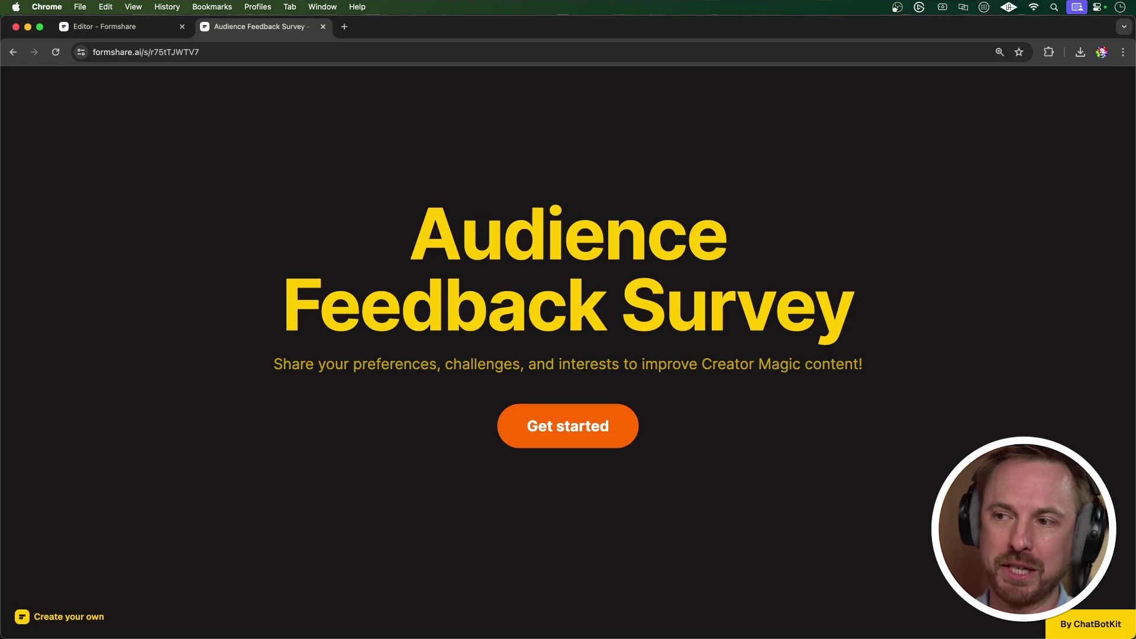
pyautogui.click(609, 426)
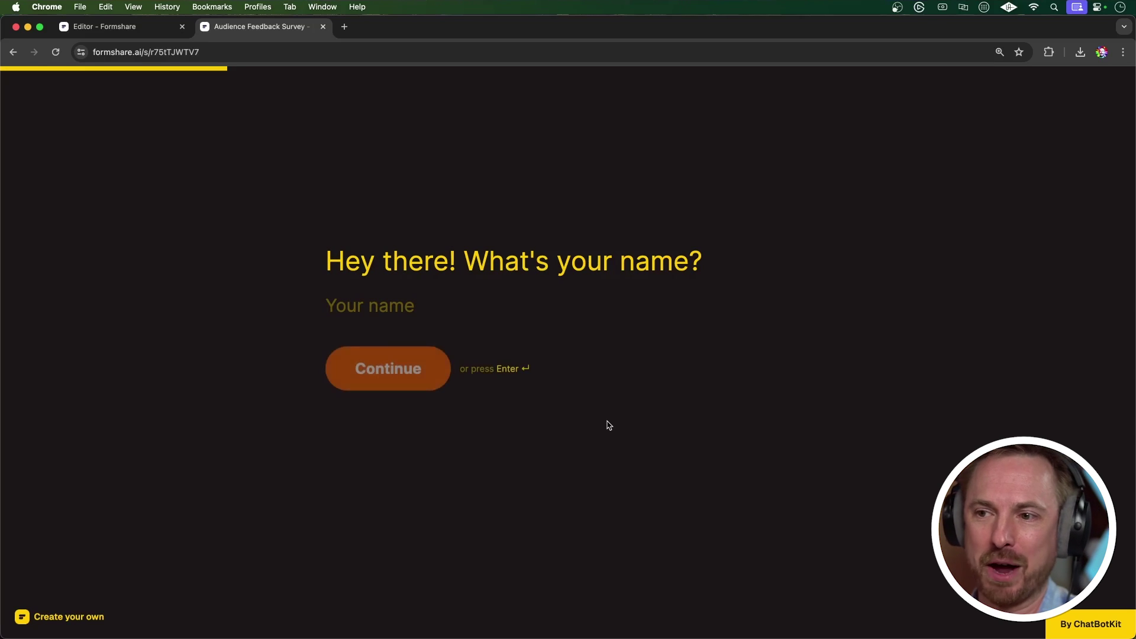
pyautogui.write('Mike')
pyautogui.press('Return')
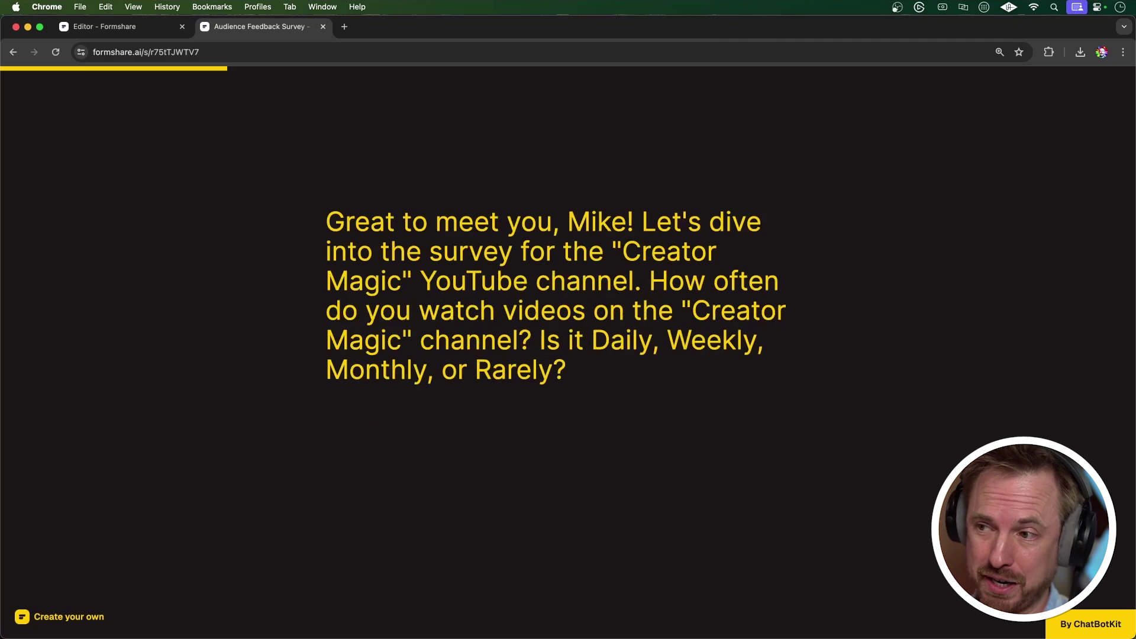
pyautogui.write('Weekly')
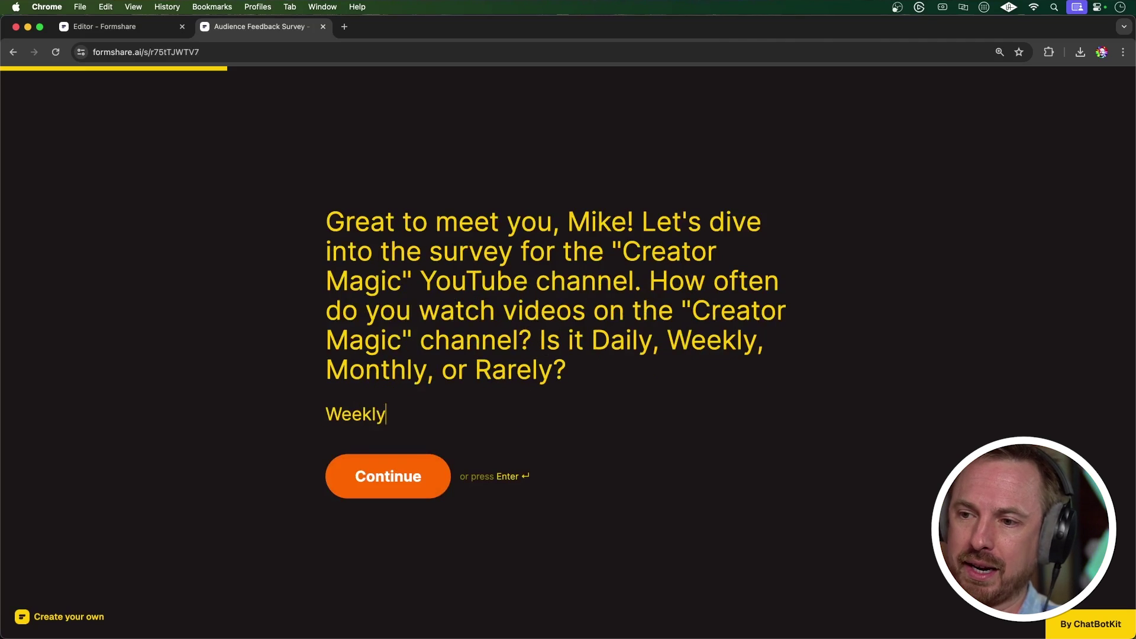
pyautogui.press('Return')
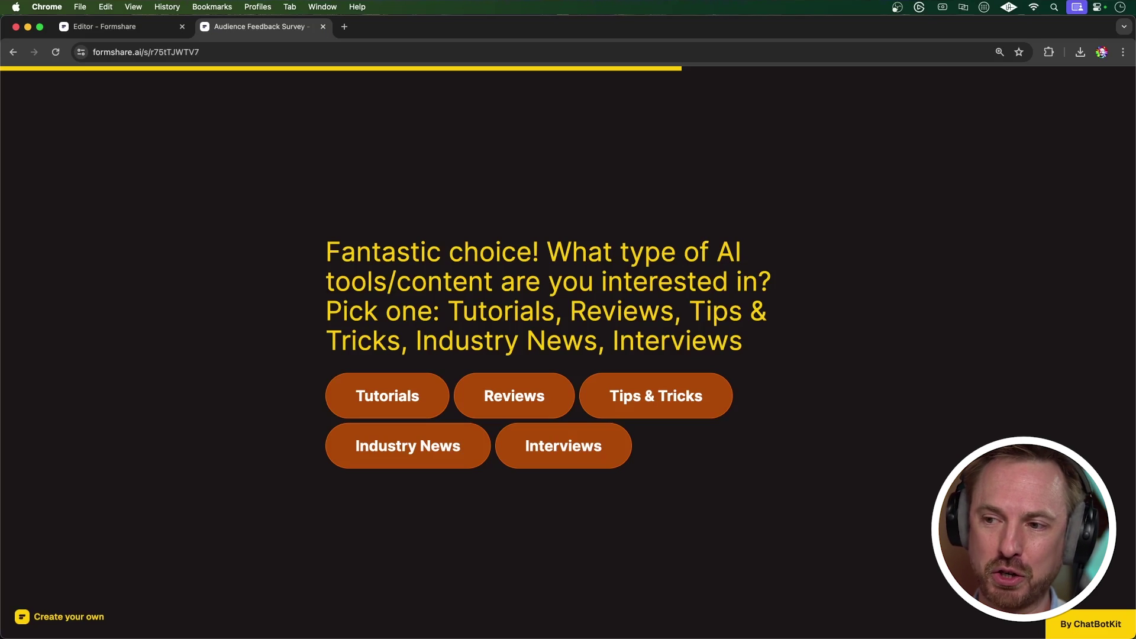
# - Pick Tutorials, answer 'There are just too many tools I don't know what rto use!', and suggest 'Keep it up!'
pyautogui.click(410, 398)
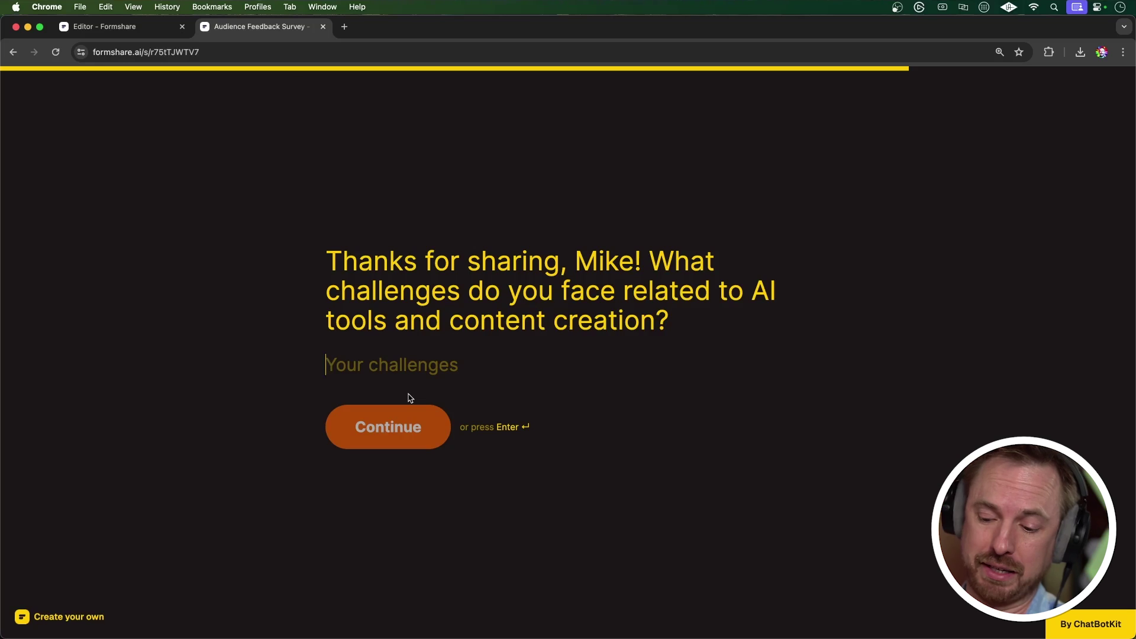
pyautogui.write('There ar')
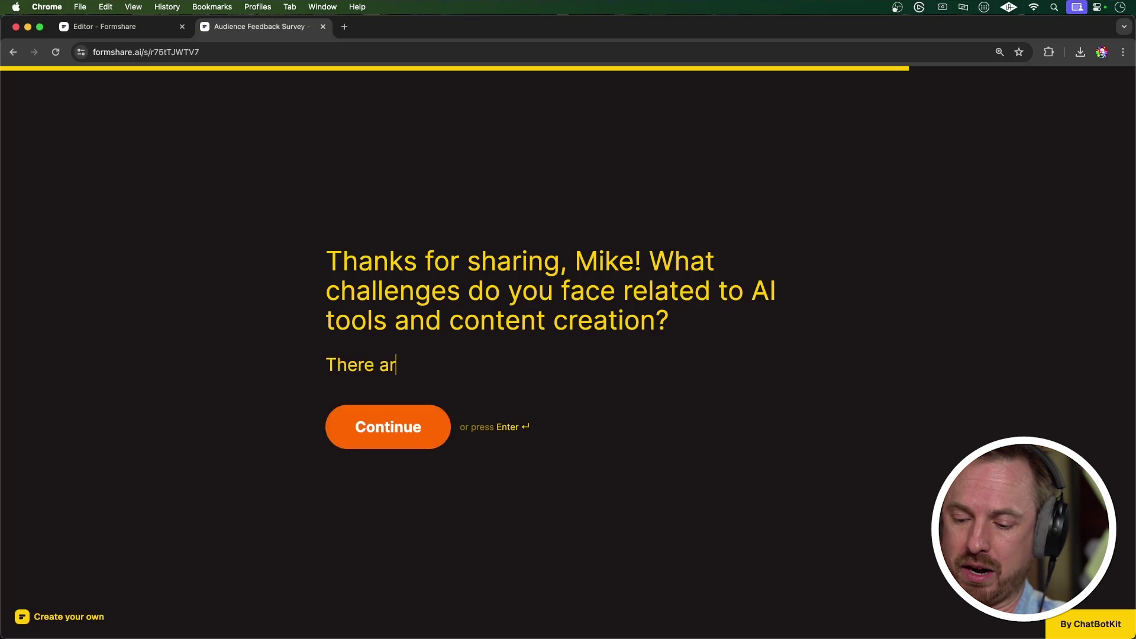
pyautogui.write('e just too many')
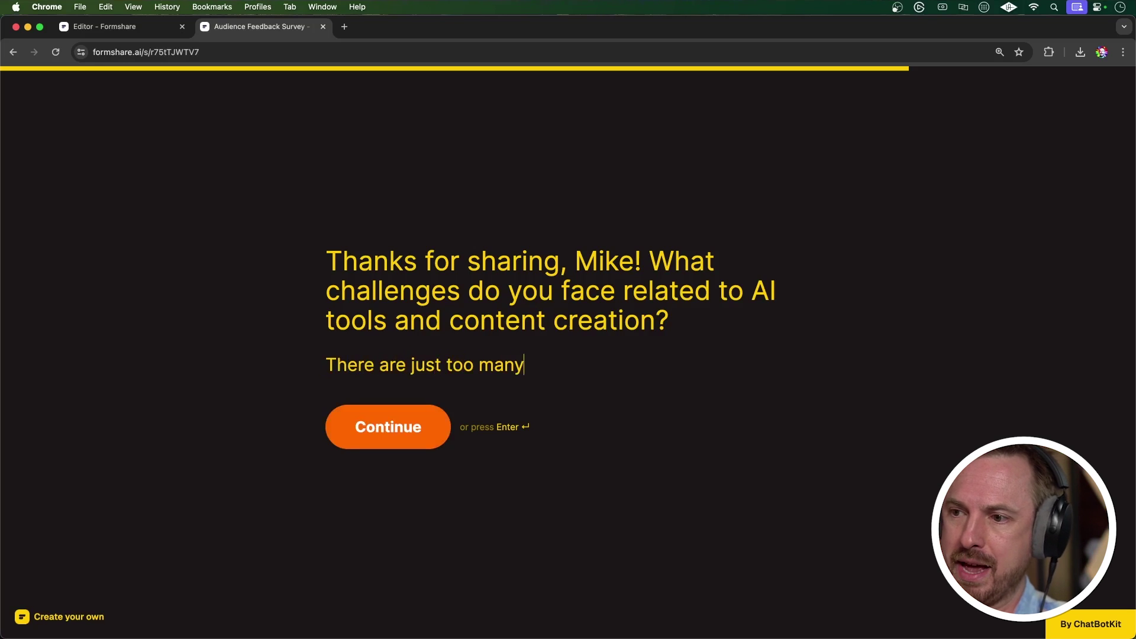
pyautogui.write(" tools I don't know what rto use@")
pyautogui.press('BackSpace')
pyautogui.write('!')
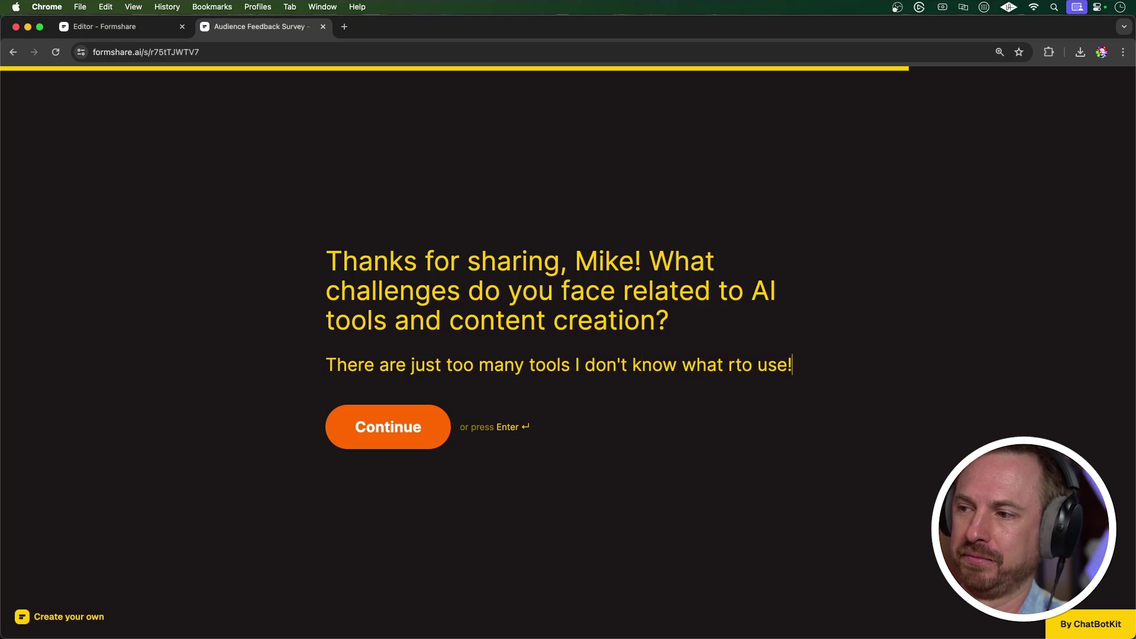
pyautogui.press('Return')
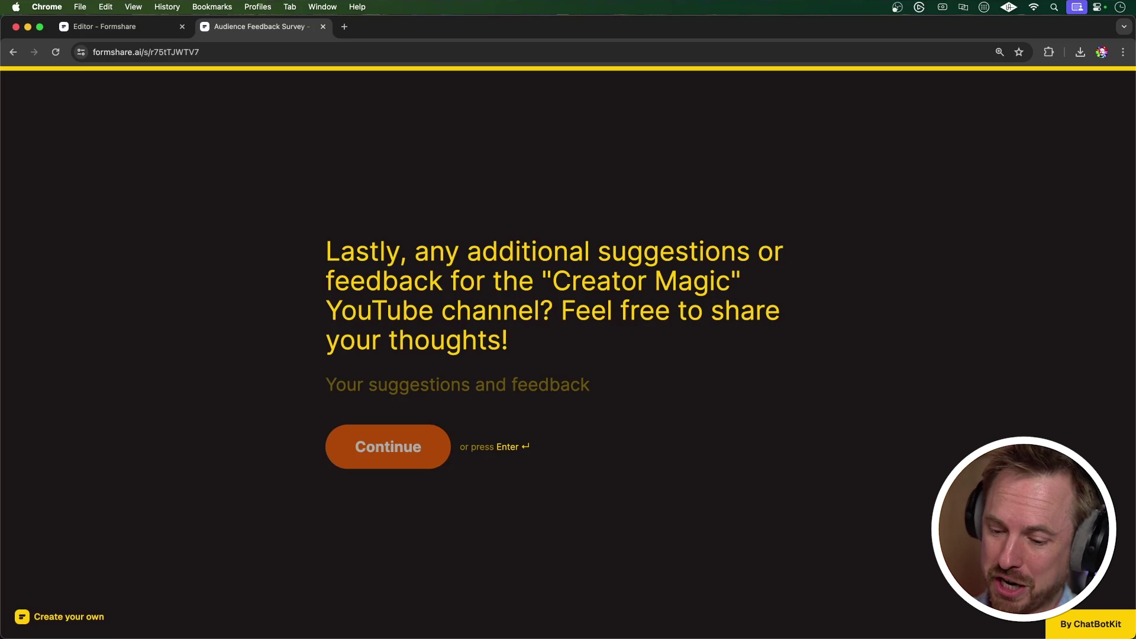
pyautogui.write('Keep it up!')
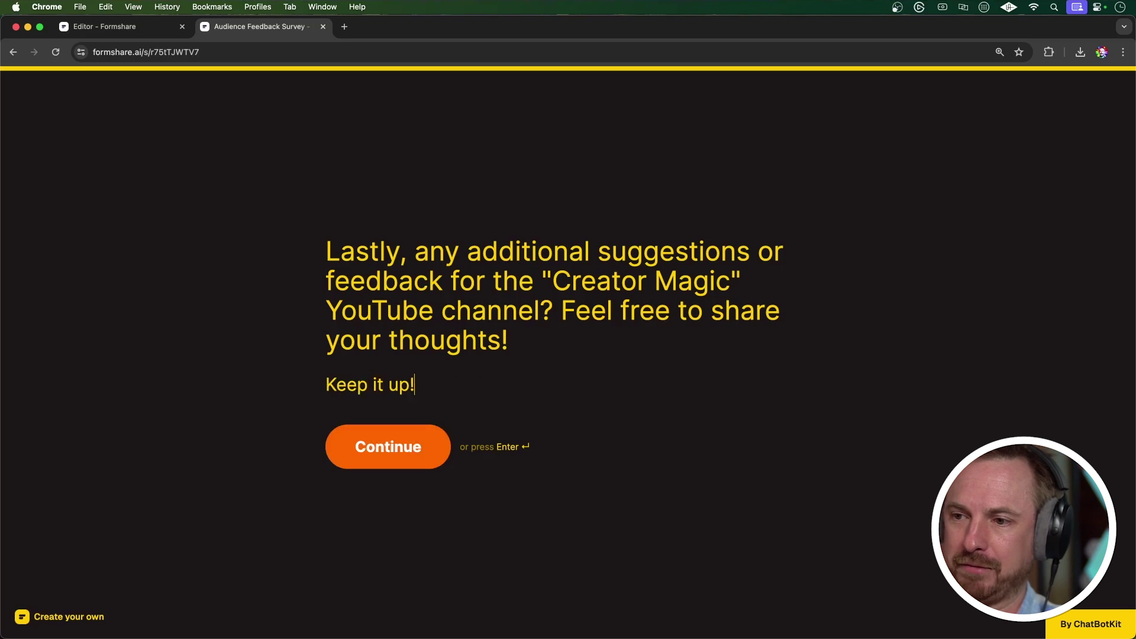
pyautogui.press('Return')
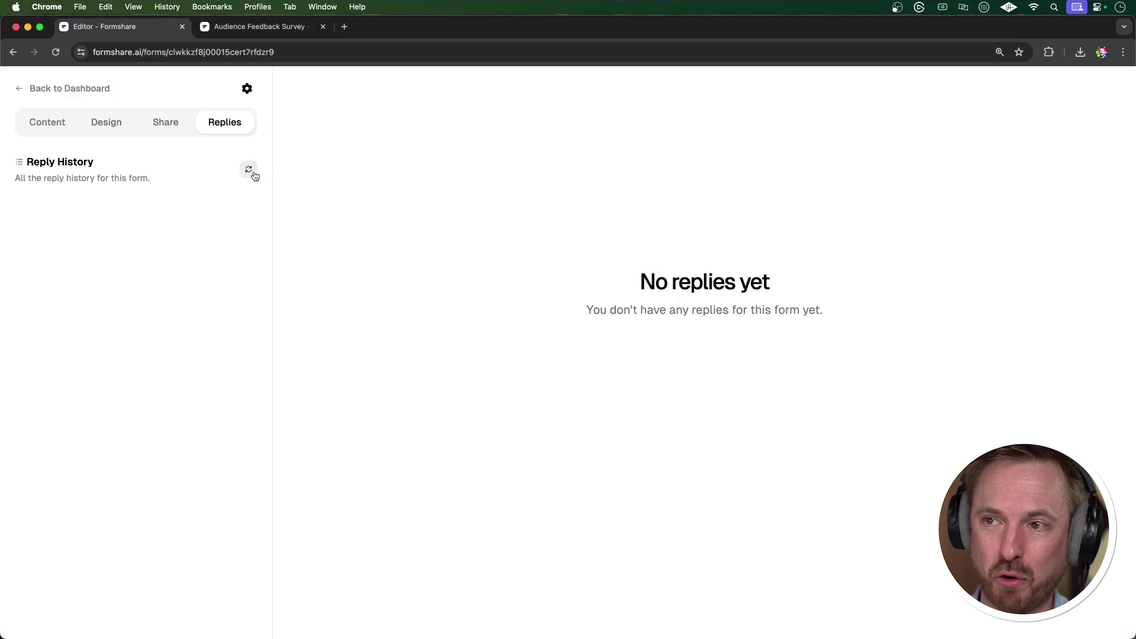
# - Refresh the replies and open the new Positive reply's conversation showing Weekly, Tutorials and 'Keep it up!'
pyautogui.click(249, 170)
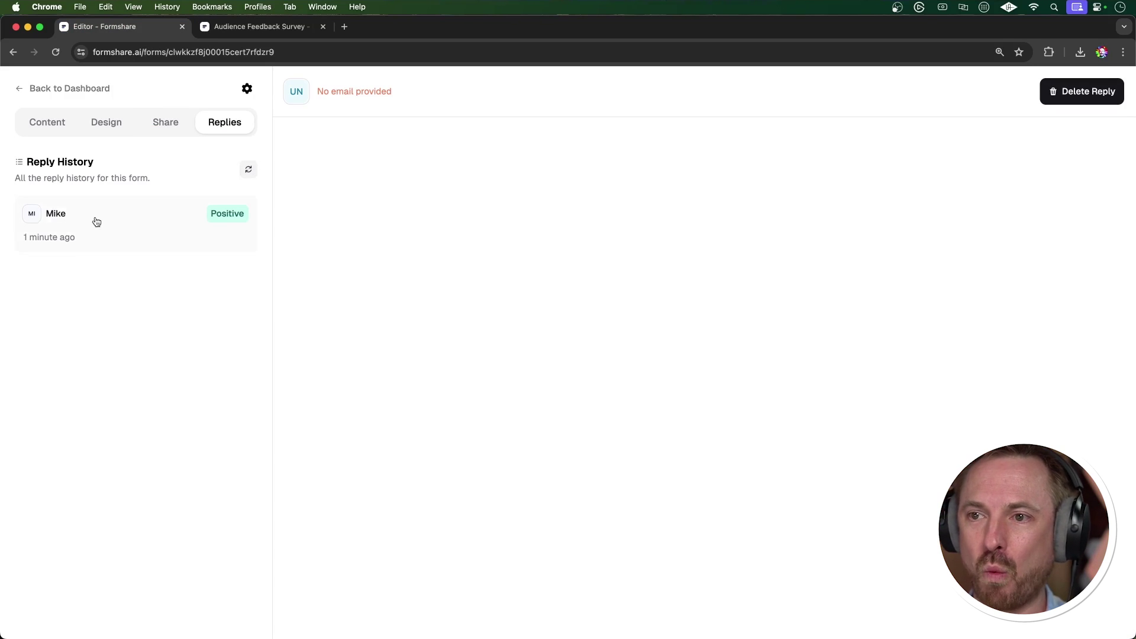
pyautogui.click(169, 224)
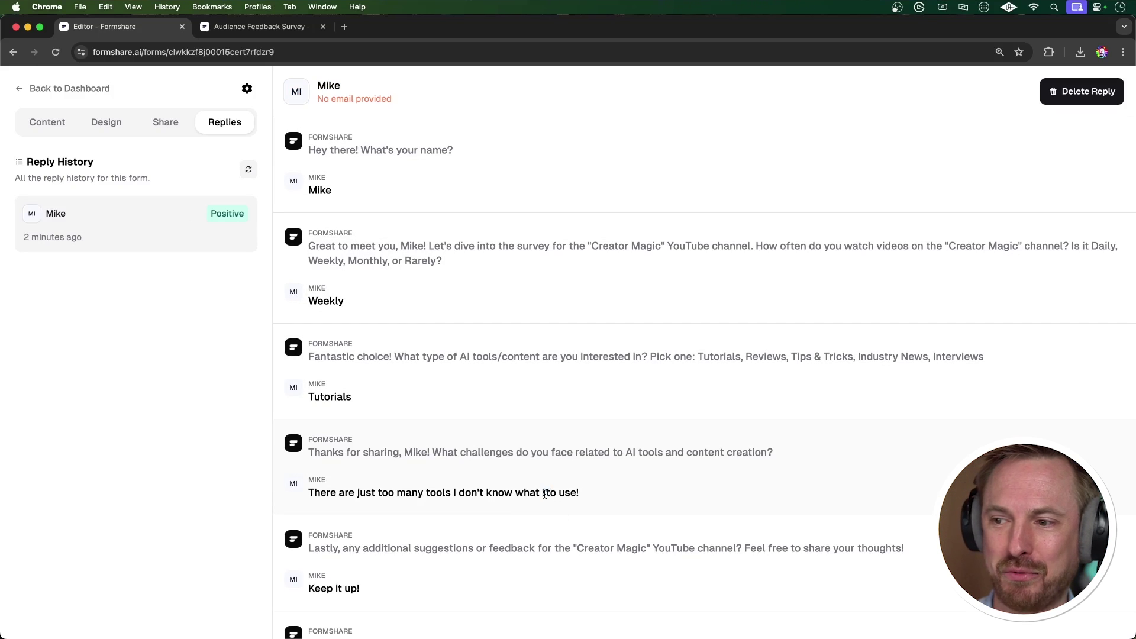
pyautogui.scroll(-2, 495, 436)
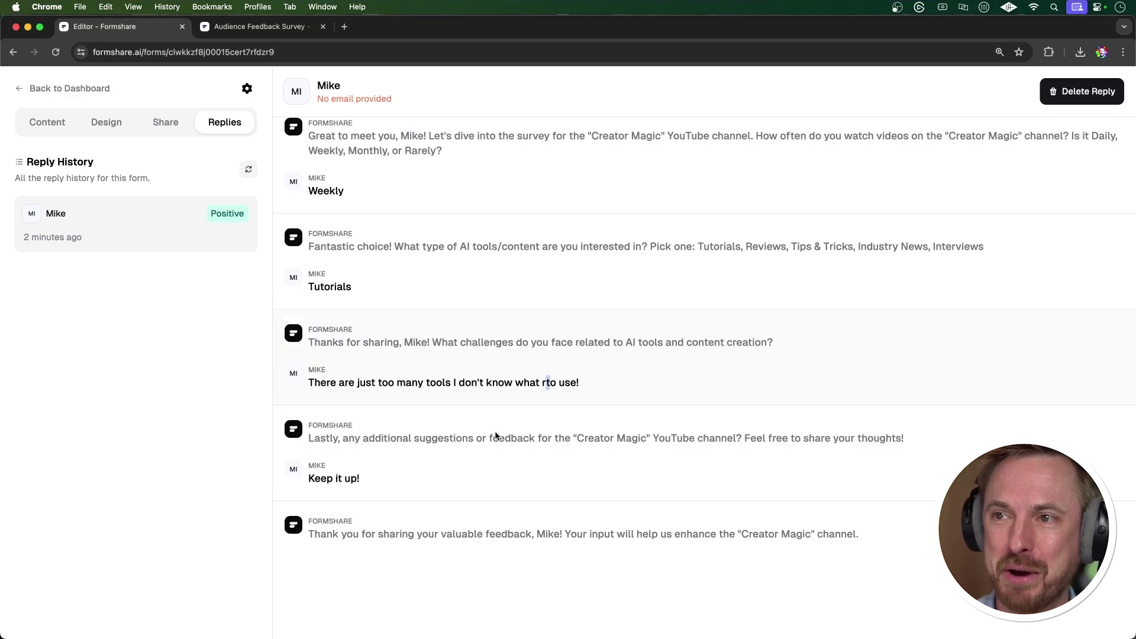
pyautogui.scroll(2, 451, 409)
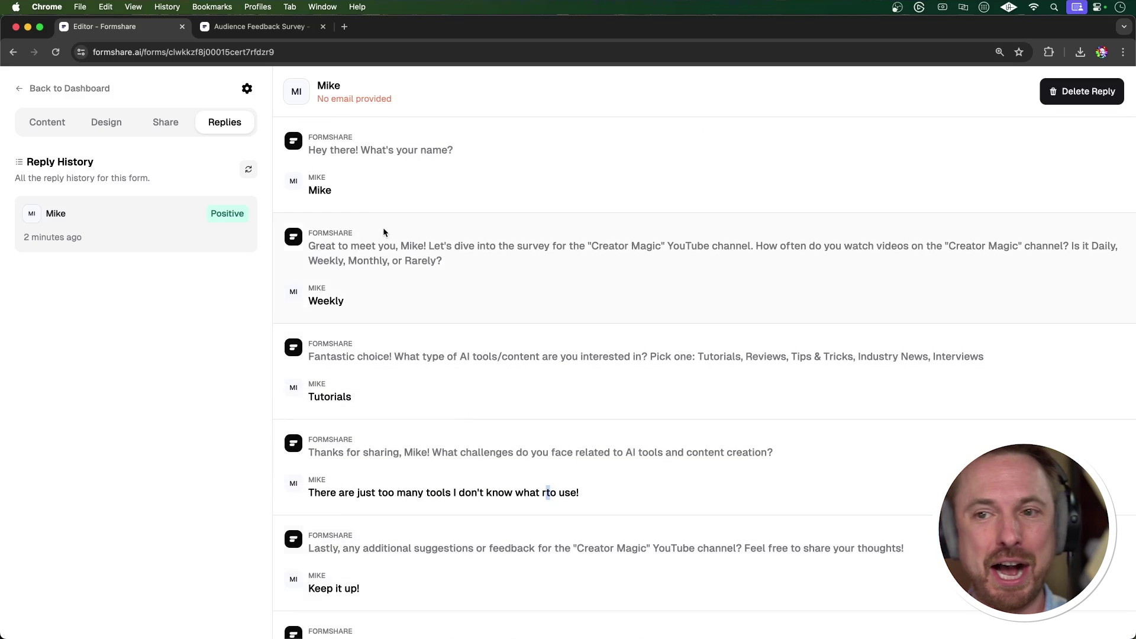